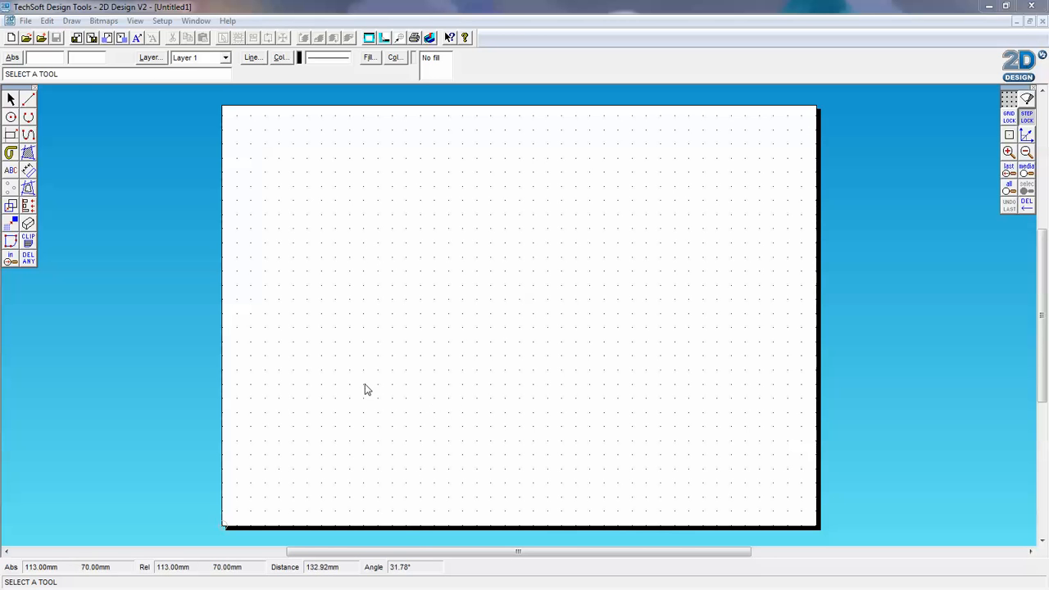
Set the drawing layout to the standard size ISO A5 (210mm x 148mm) in landscape orientation
left_click(163, 21)
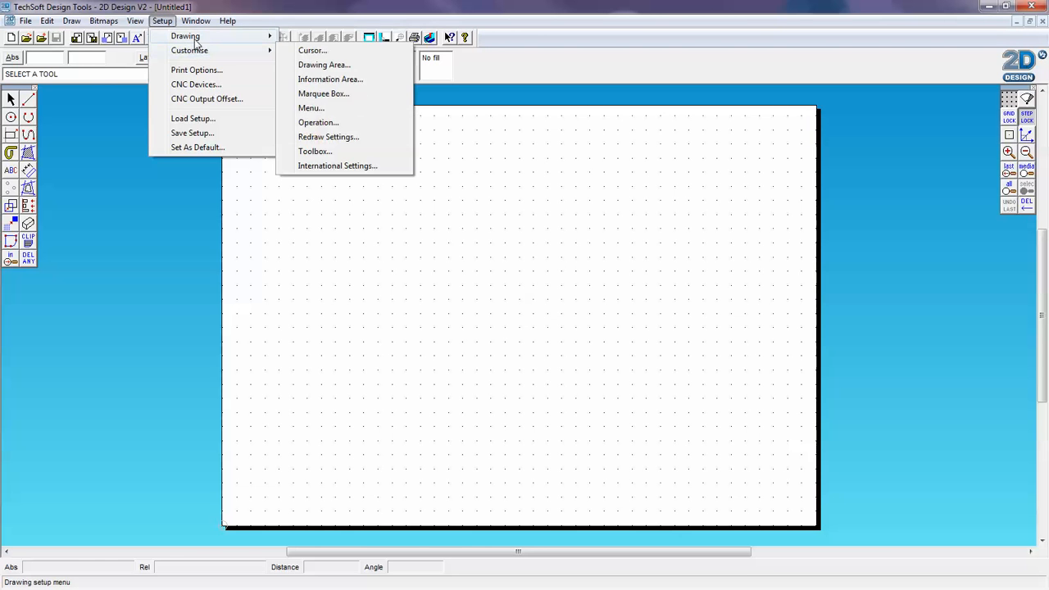
mouse_move(197, 40)
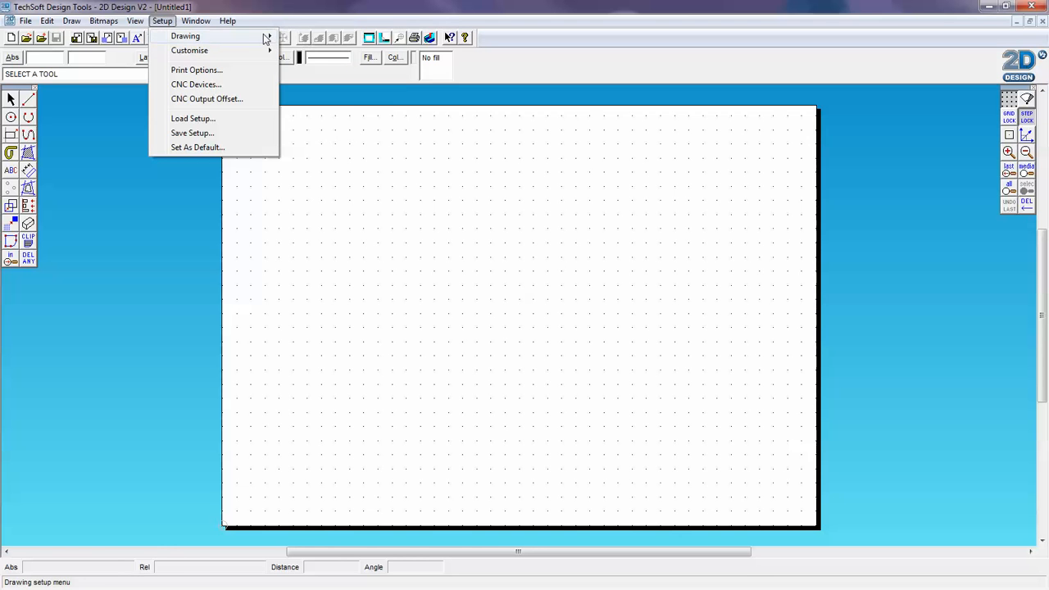
left_click(318, 39)
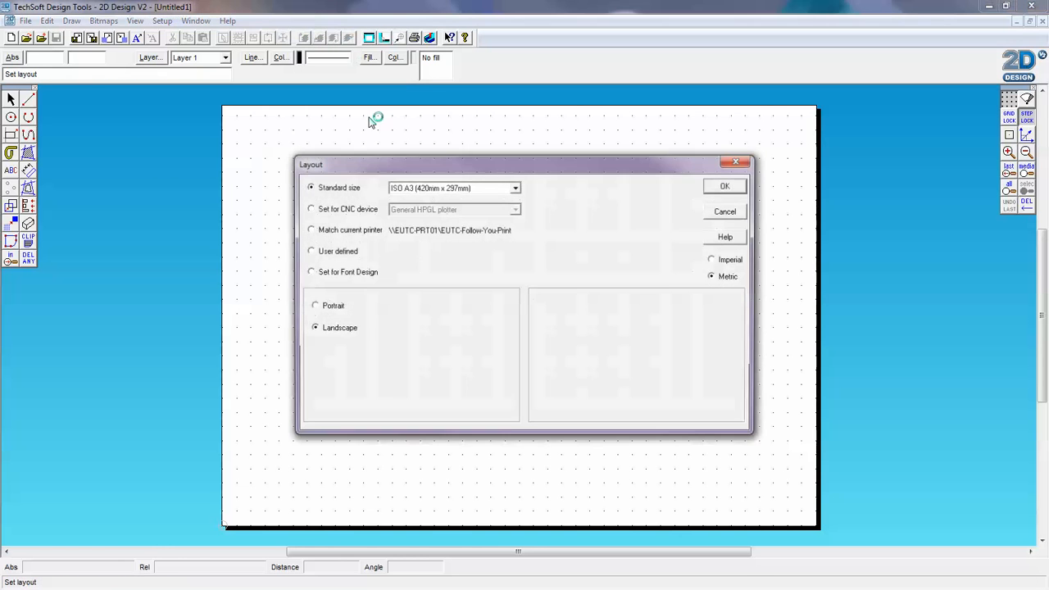
left_click(412, 188)
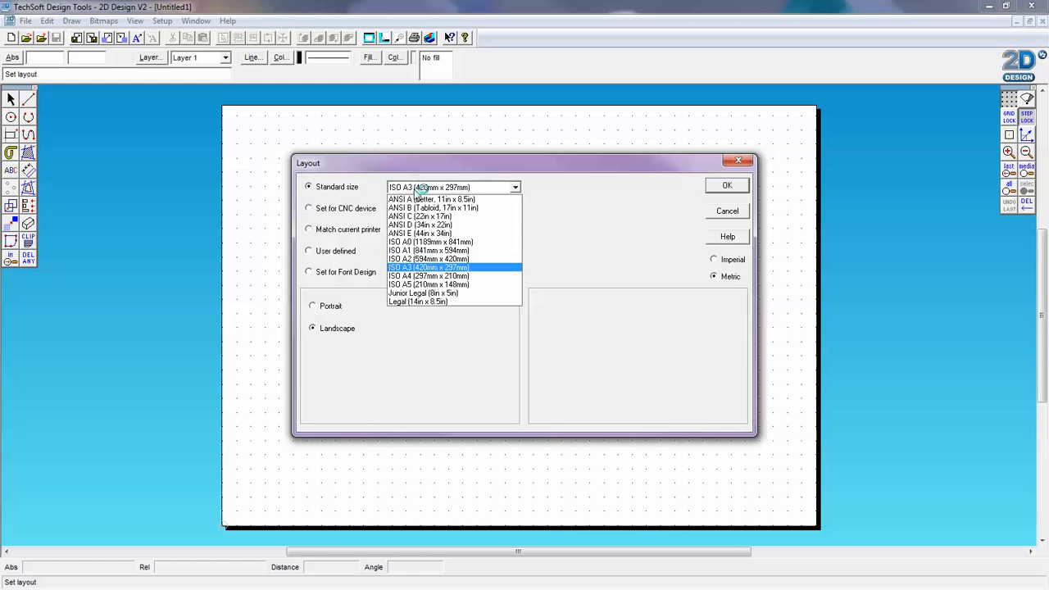
left_click(419, 286)
left_click(725, 187)
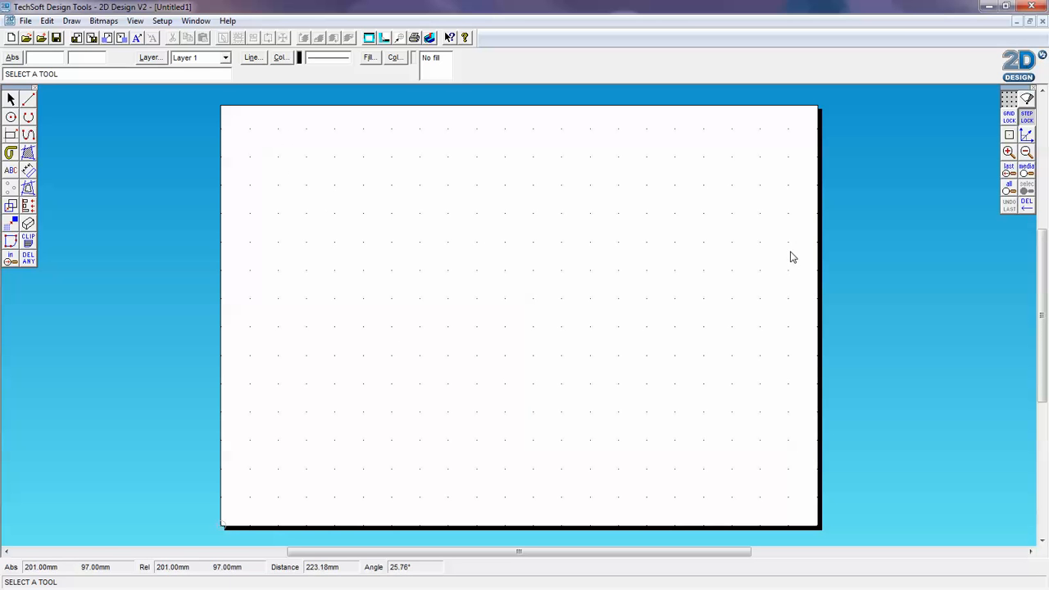
Examine the grid and step spacing in the grid/coordinates settings, leaving them as they are
double_click(1009, 98)
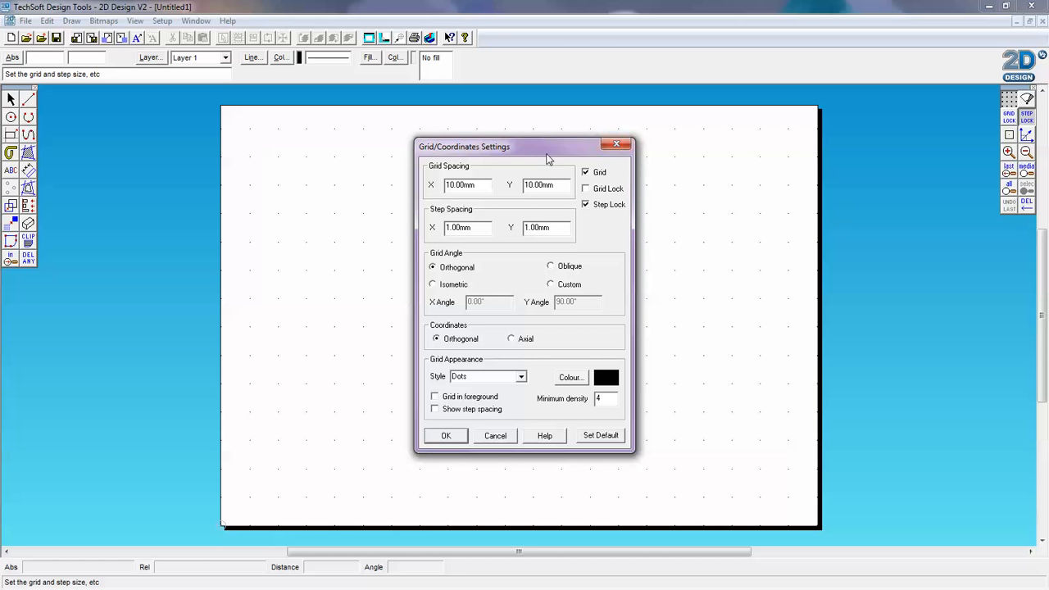
left_click(617, 146)
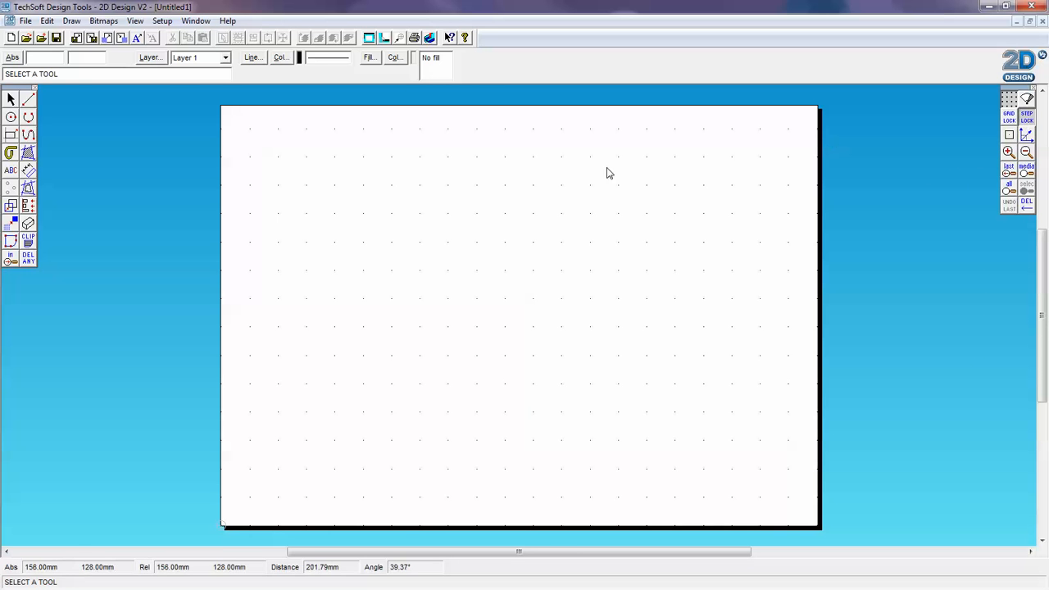
Draw four single lines as a rough, open four-sided shape about 40 mm wide and 30 mm high in the page's upper-left area
left_click(28, 99)
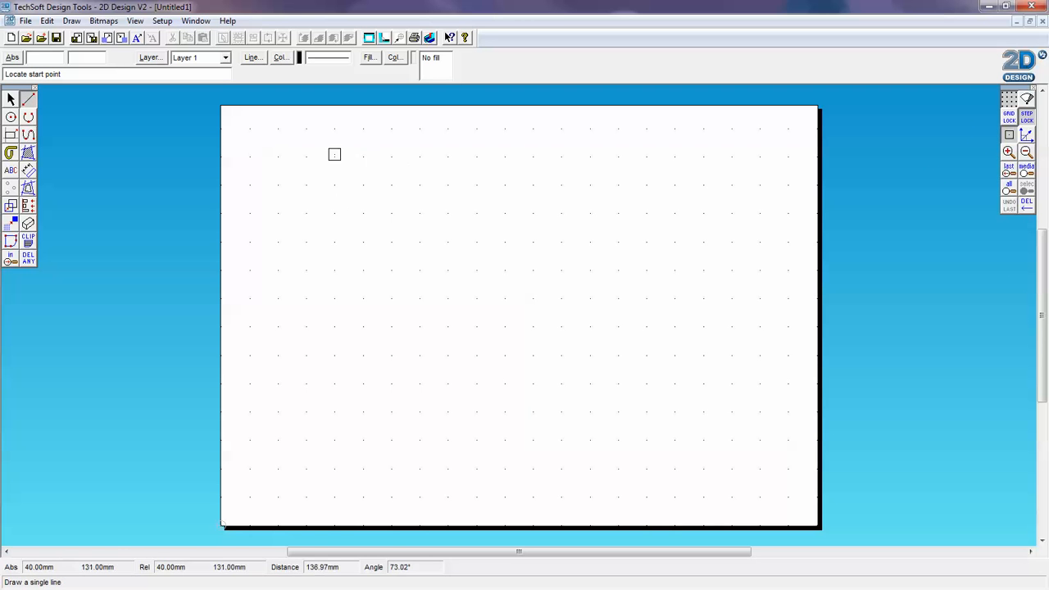
left_click(332, 156)
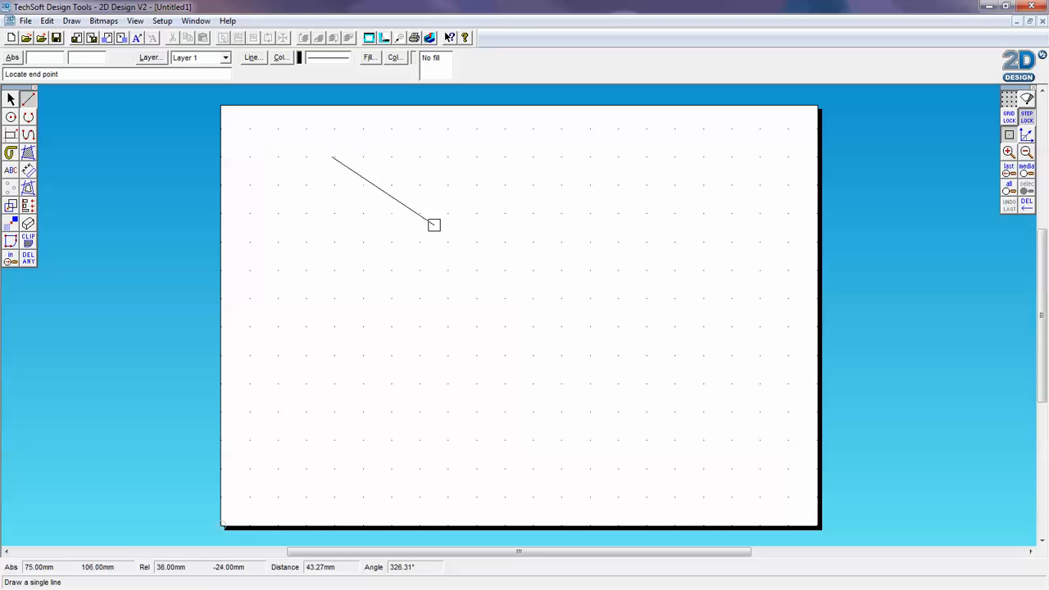
left_click(444, 152)
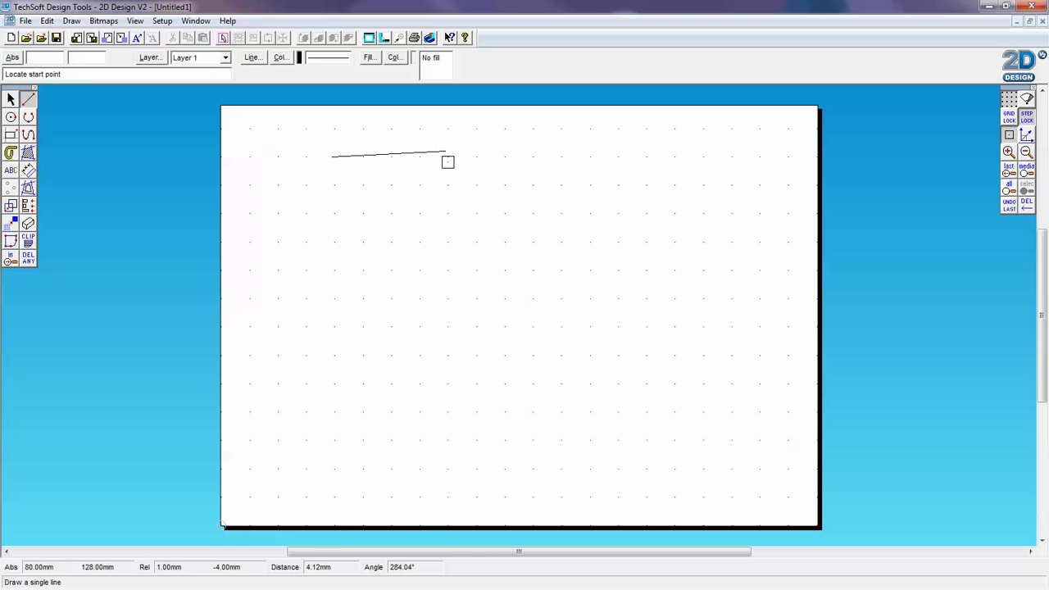
left_click(445, 152)
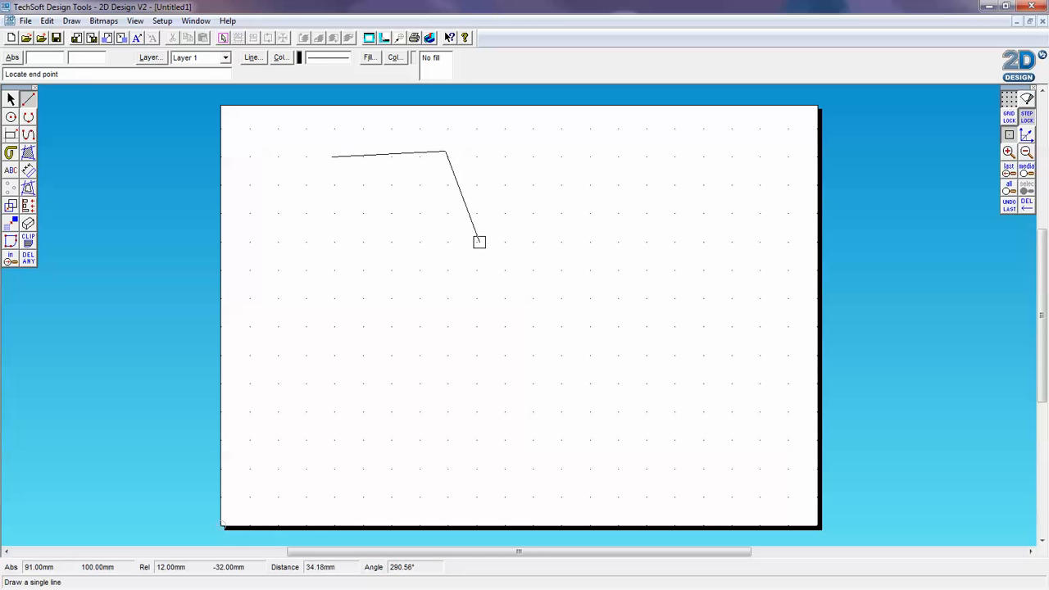
left_click(445, 236)
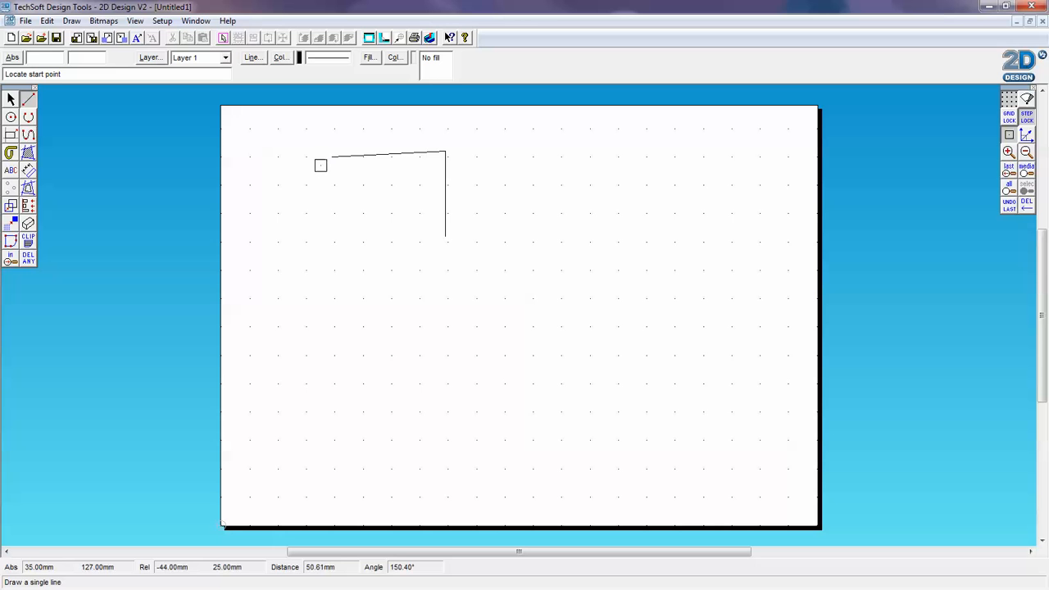
left_click(332, 156)
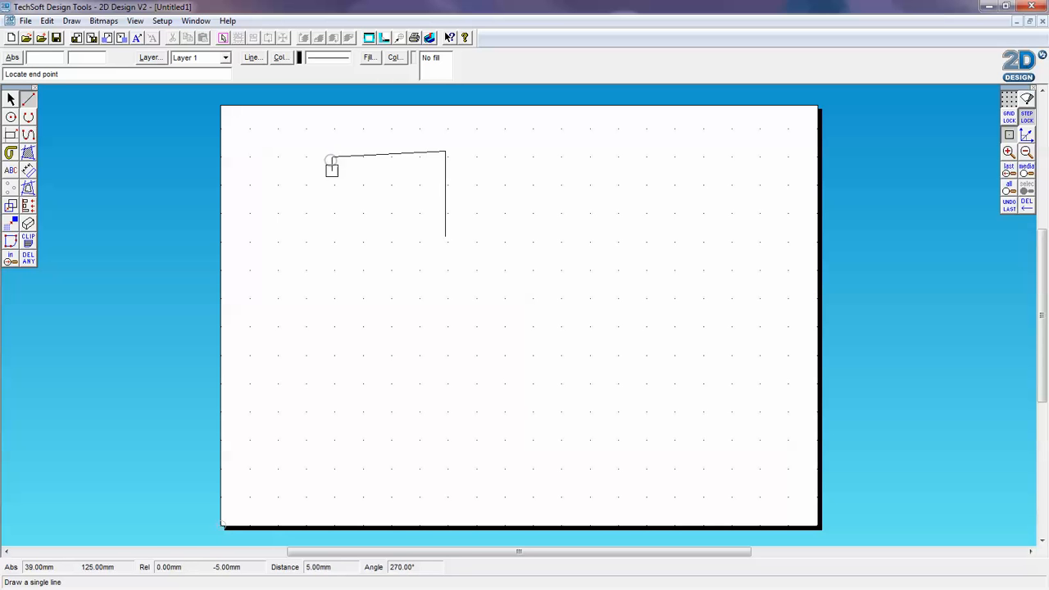
left_click(351, 238)
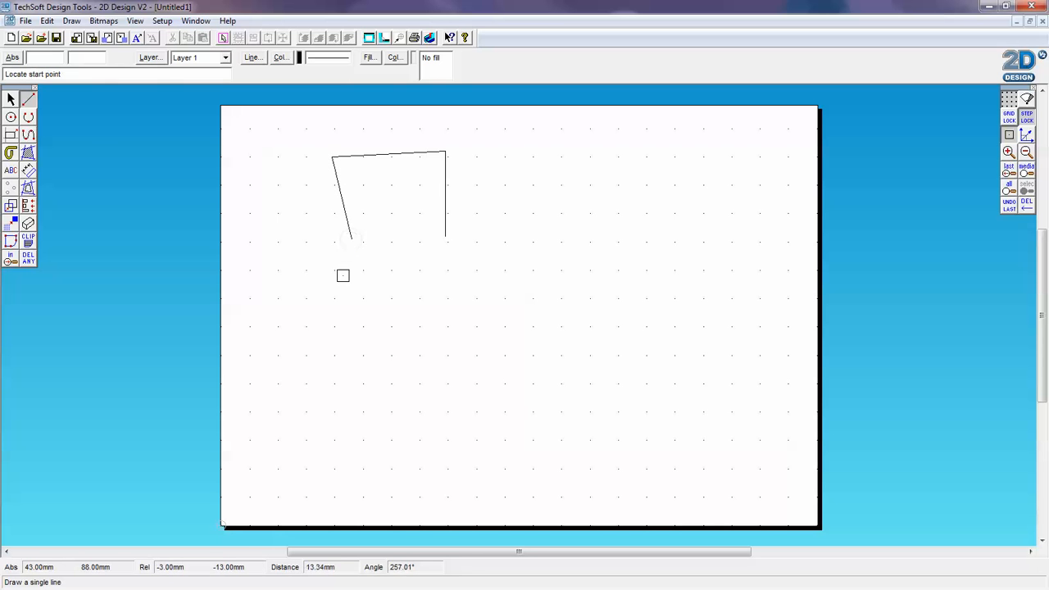
left_click(342, 247)
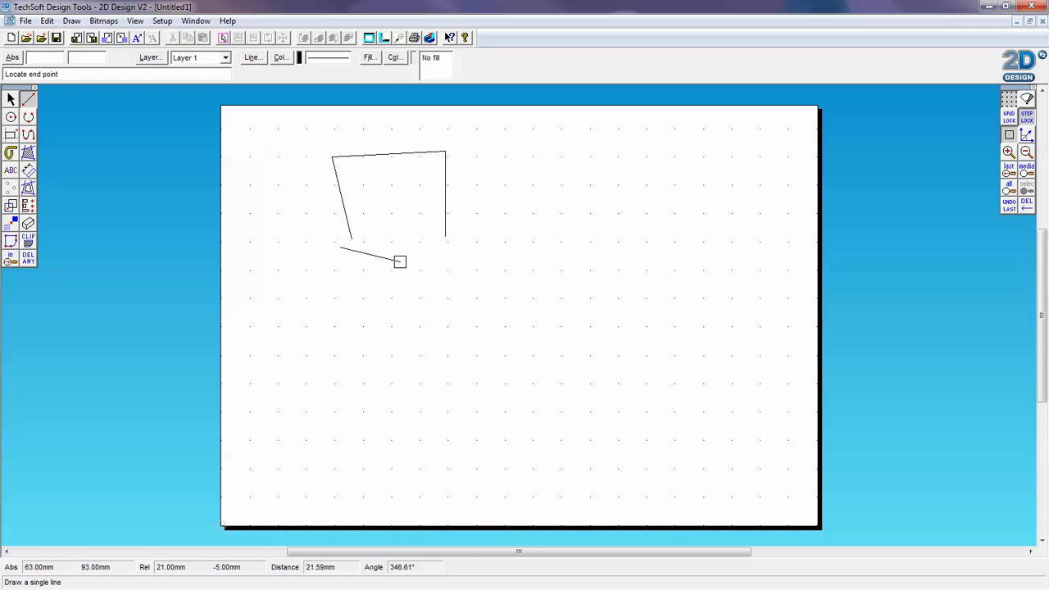
left_click(423, 242)
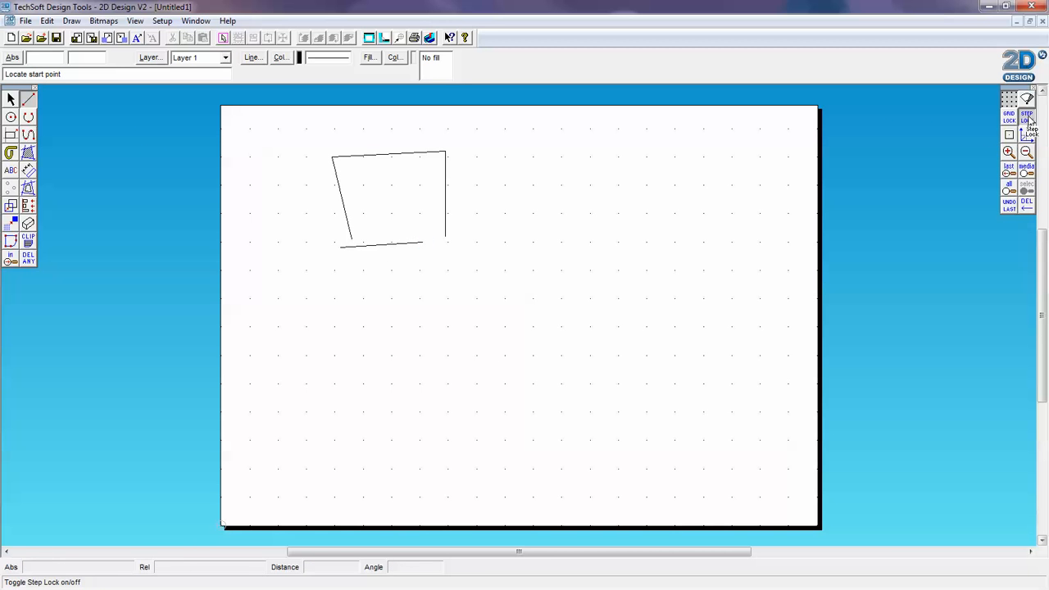
With Step Lock off, draw a horizontal rectangle about 51 by 40 mm to the right of the four lines
left_click(11, 135)
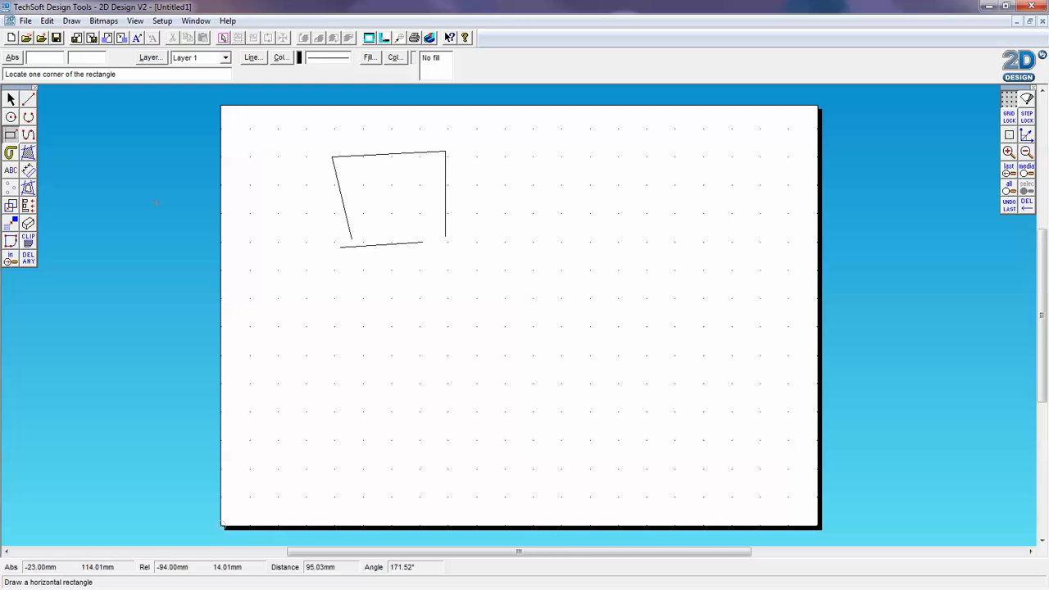
left_click(505, 156)
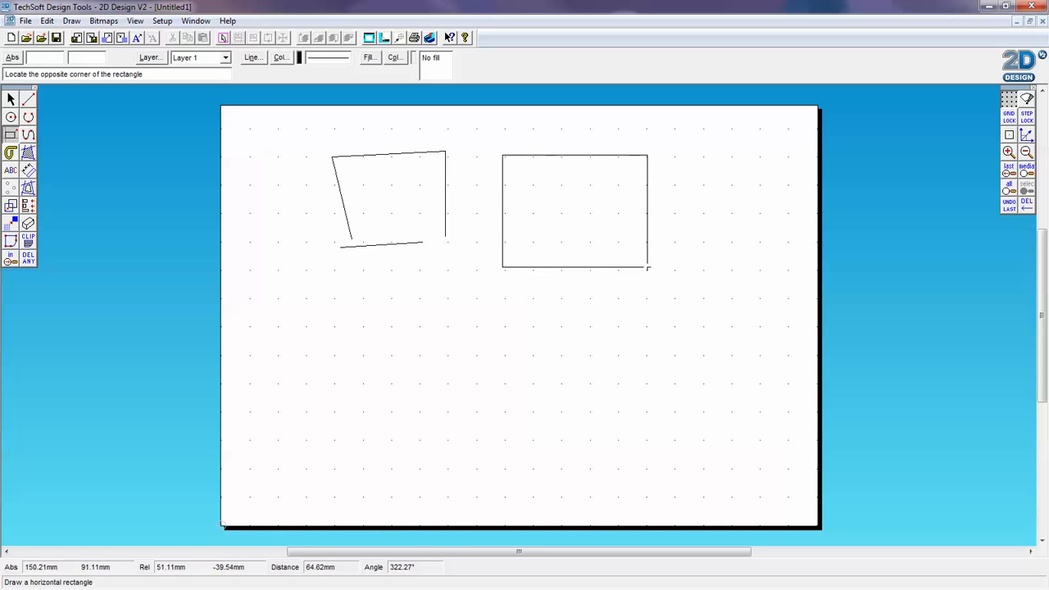
left_click(647, 267)
Draw two three-point arcs, one below and left of the four-line shape and one directly below it
left_click(11, 101)
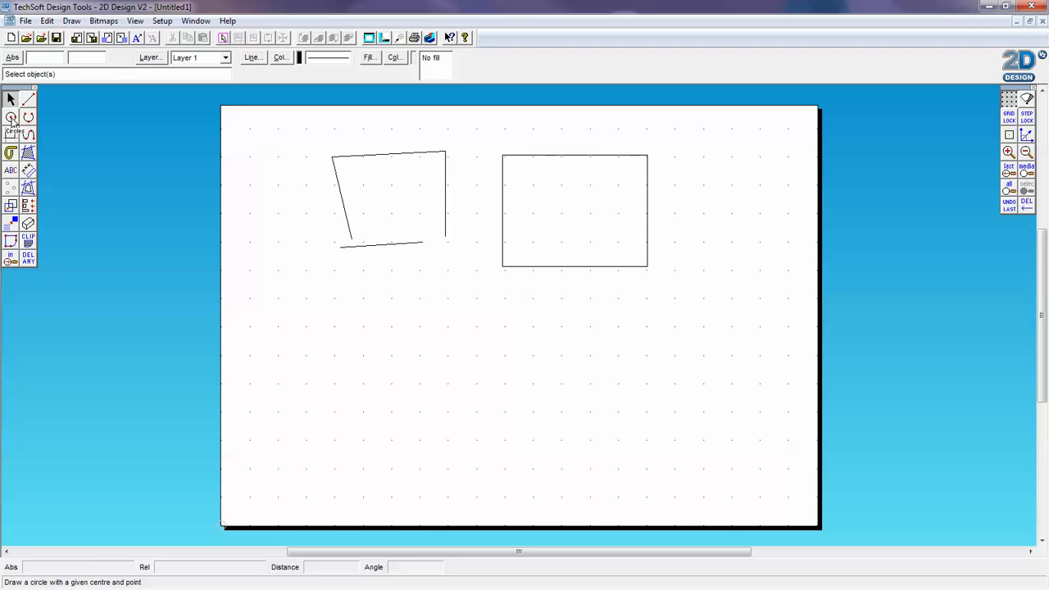
left_click(12, 119)
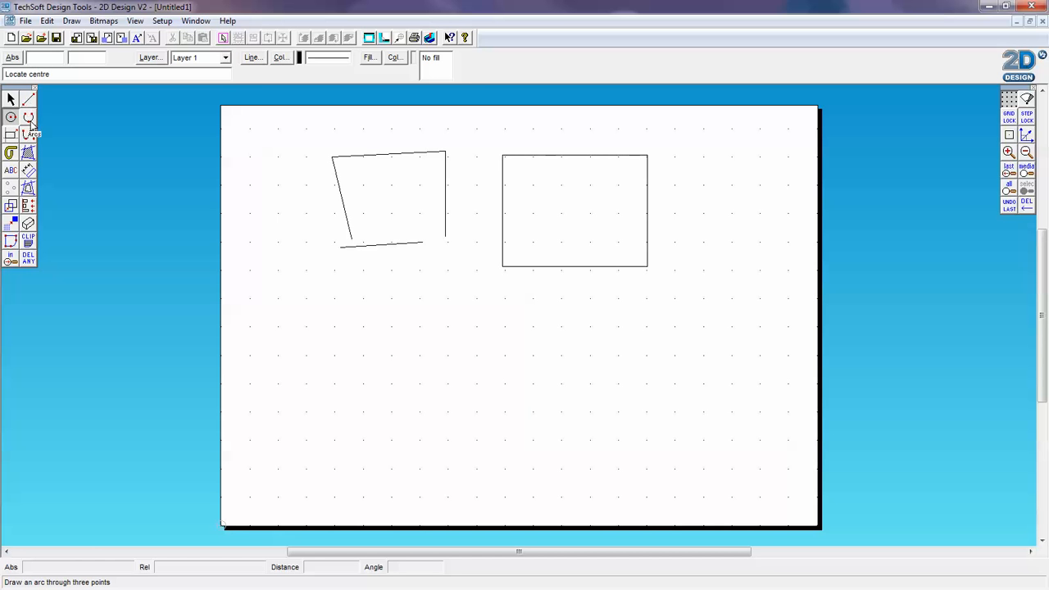
left_click(27, 118)
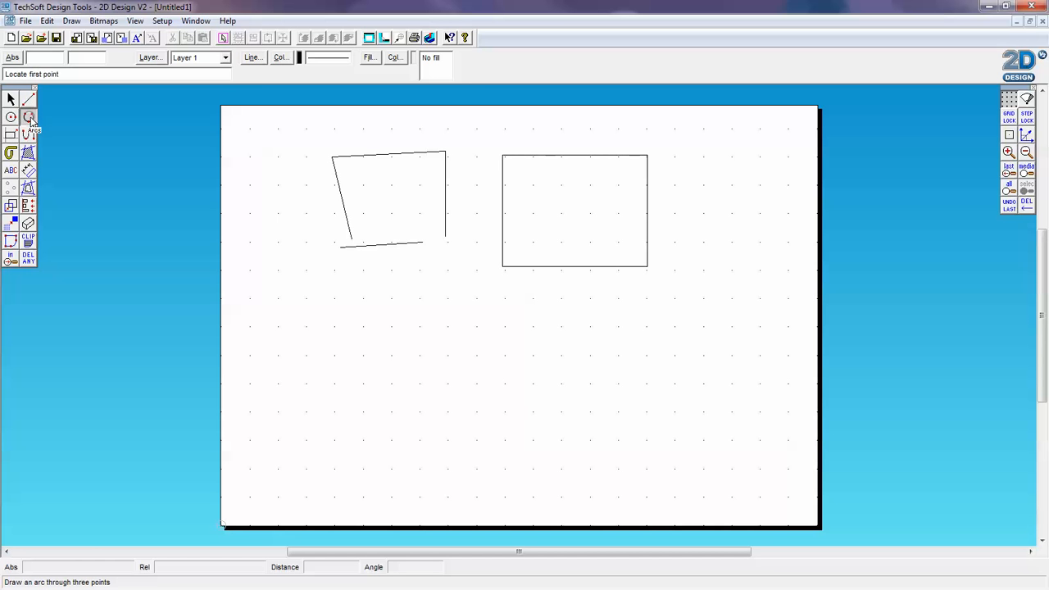
left_click(264, 247)
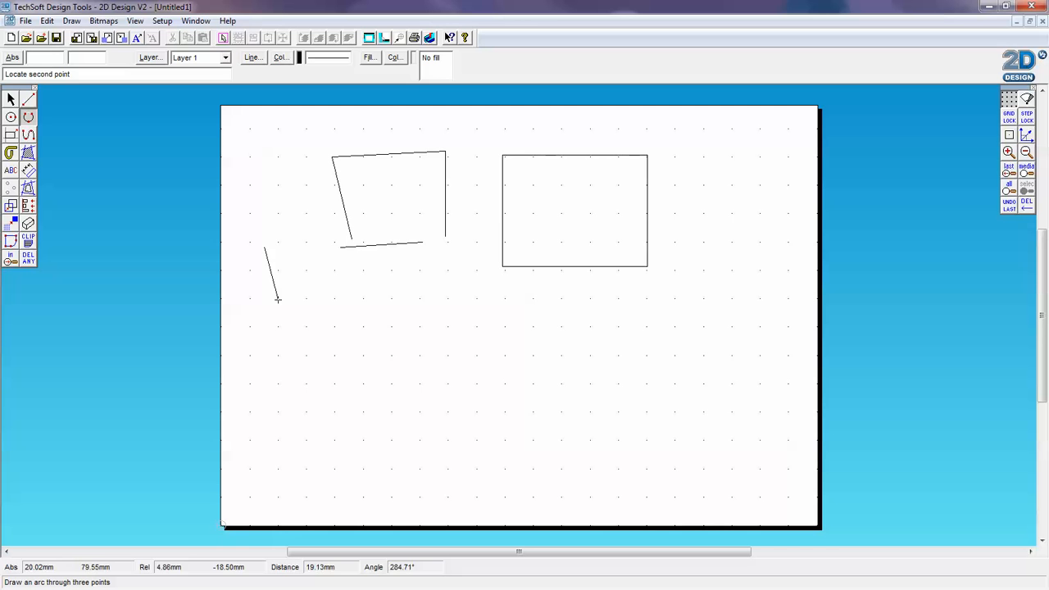
left_click(277, 299)
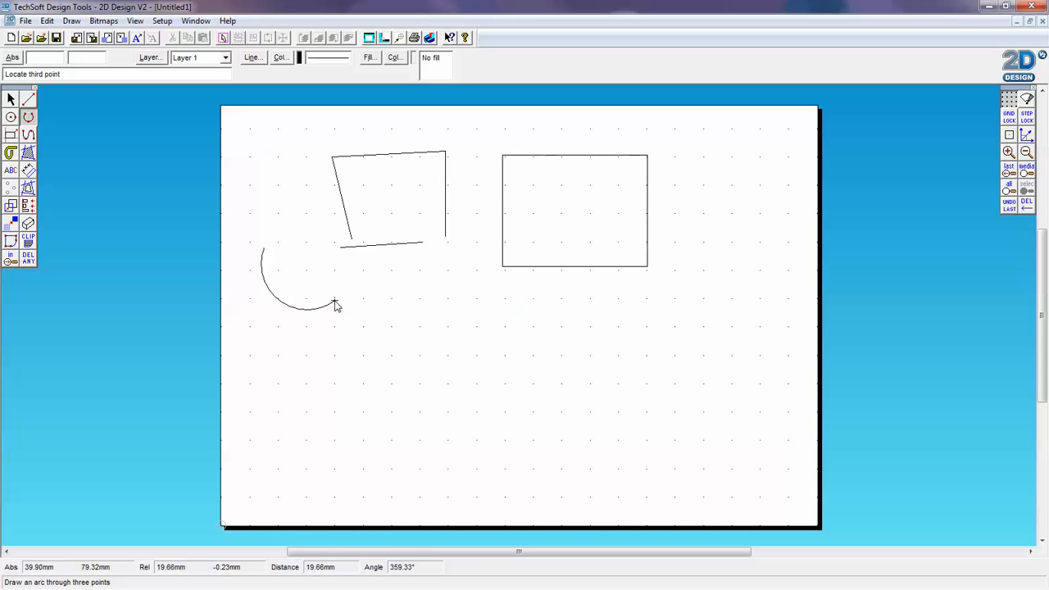
left_click(335, 301)
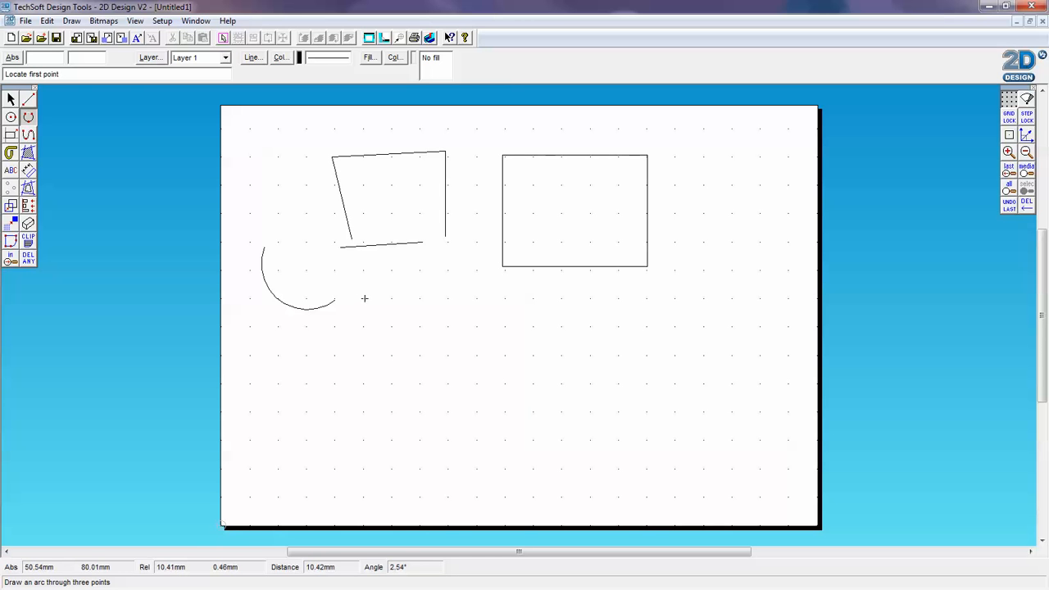
left_click(365, 298)
left_click(363, 357)
left_click(418, 356)
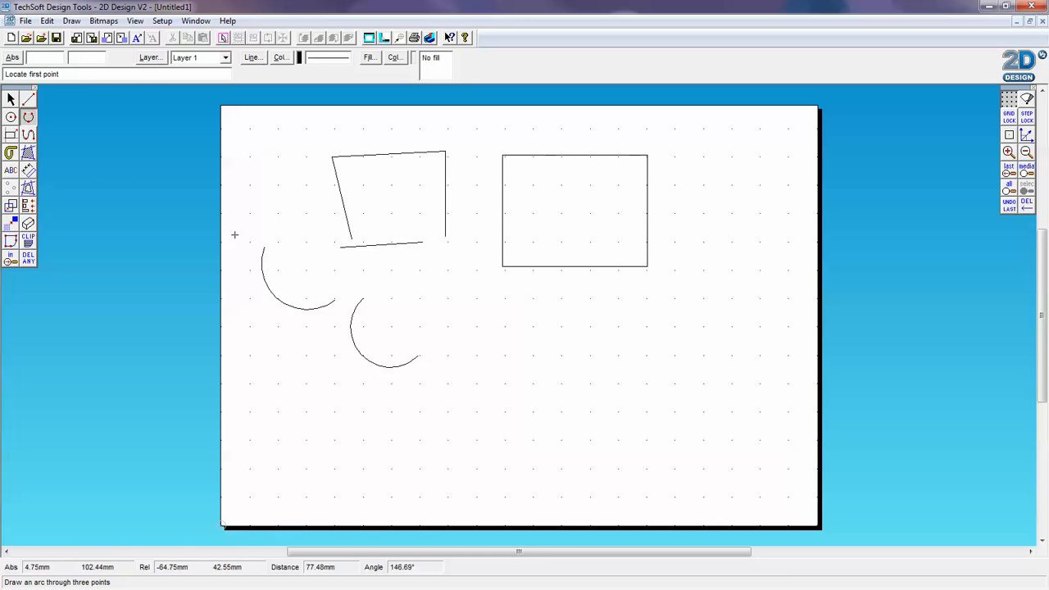
Delete the four single lines and the leftmost arc, keeping the rectangle and the other arc
left_click(10, 98)
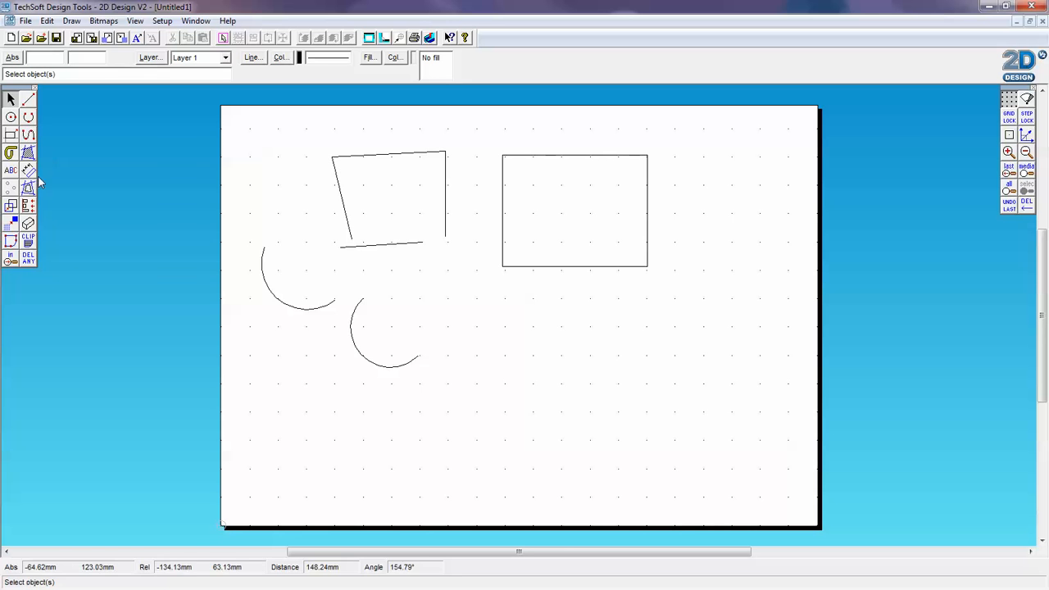
left_click(338, 175)
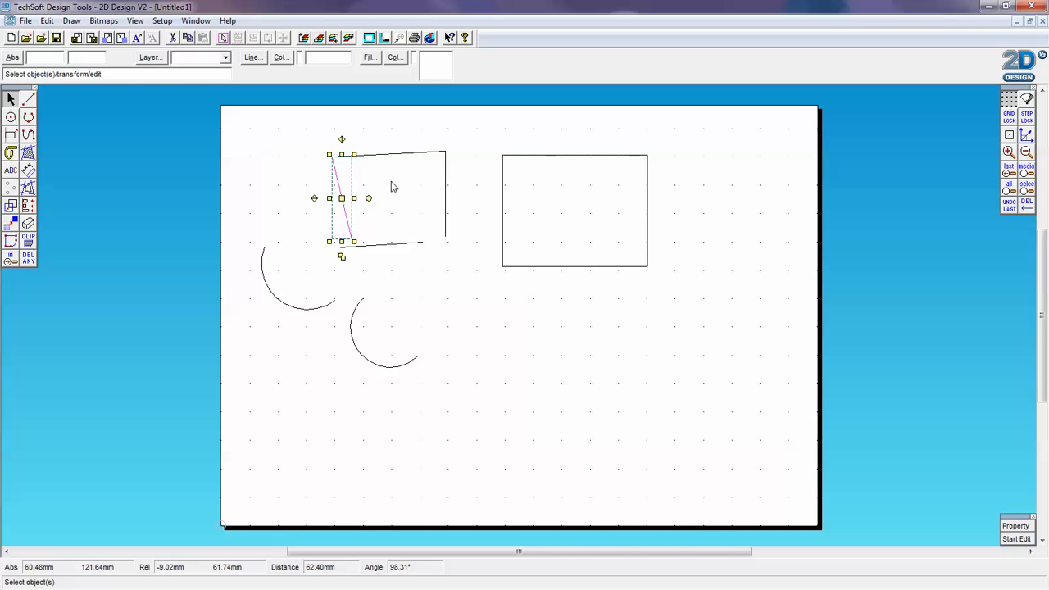
key("Delete")
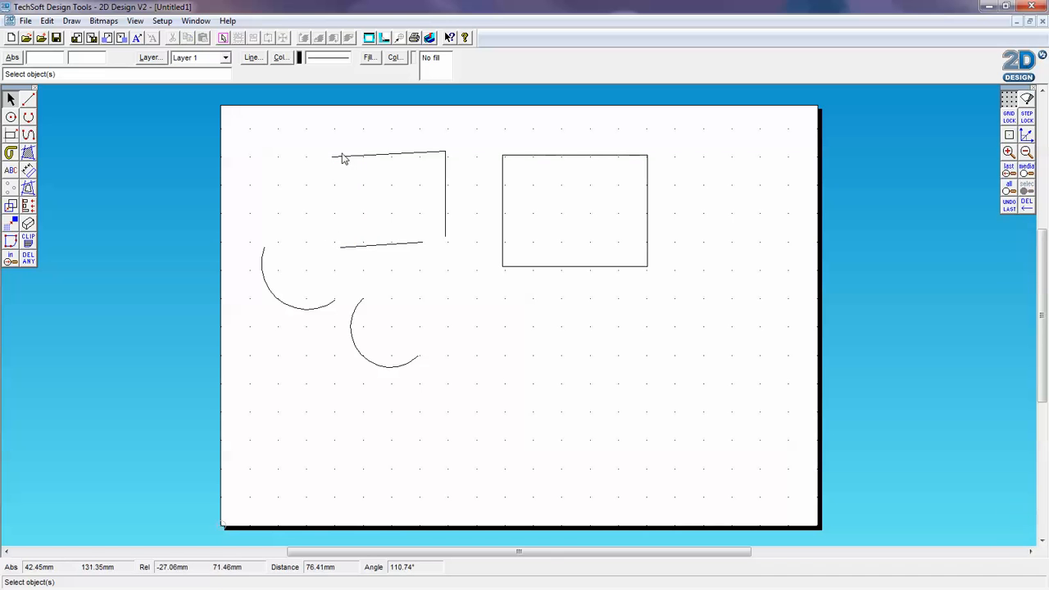
left_click(342, 155)
key("Delete")
left_click(446, 194)
key("Delete")
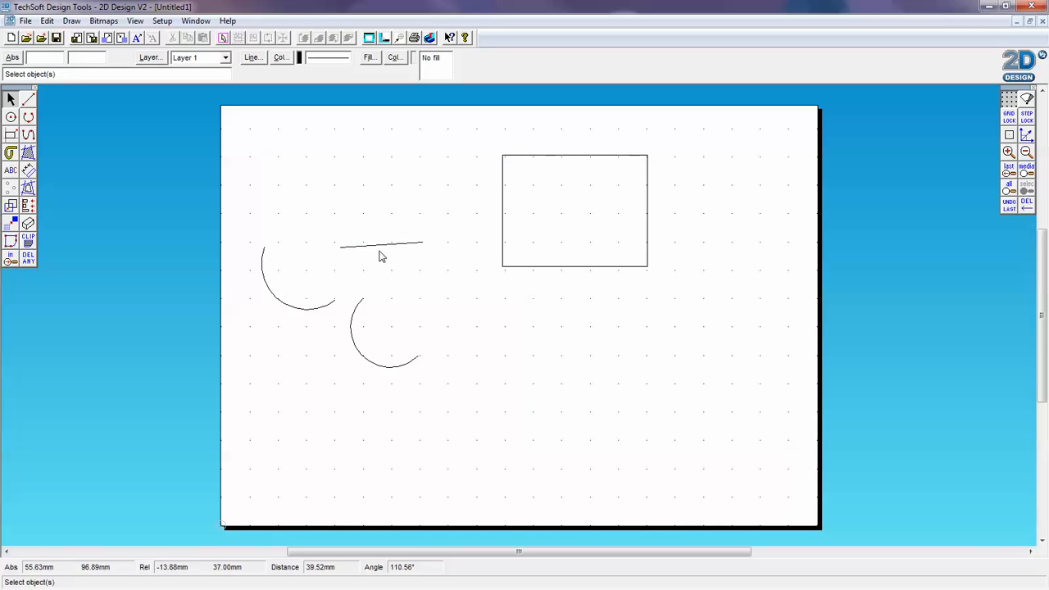
left_click(377, 246)
key("Delete")
left_click(266, 293)
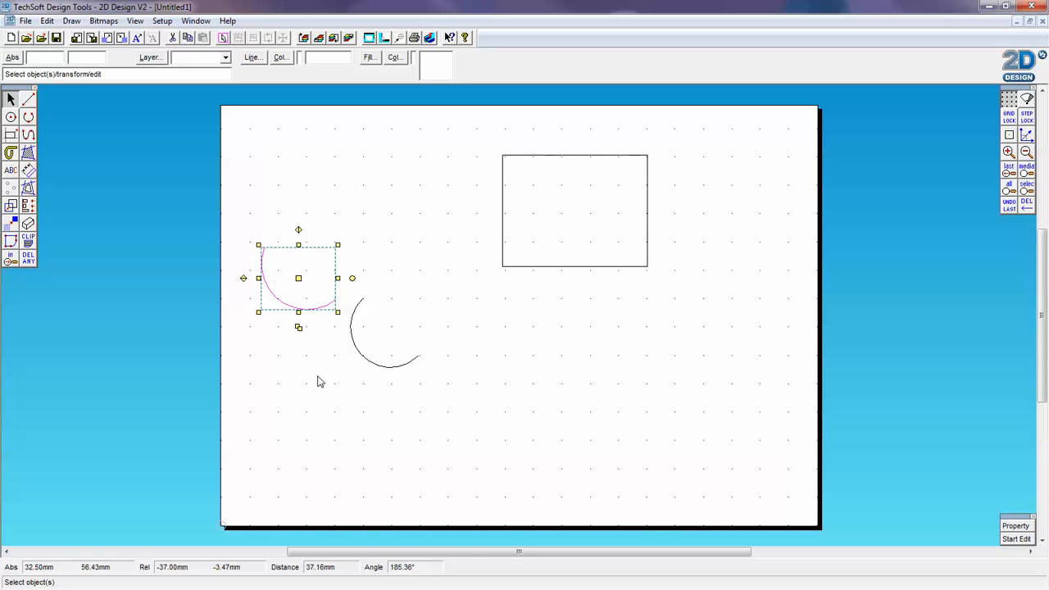
key("Delete")
Move the remaining arc into the upper-left area of the page, level with the rectangle
left_click(363, 360)
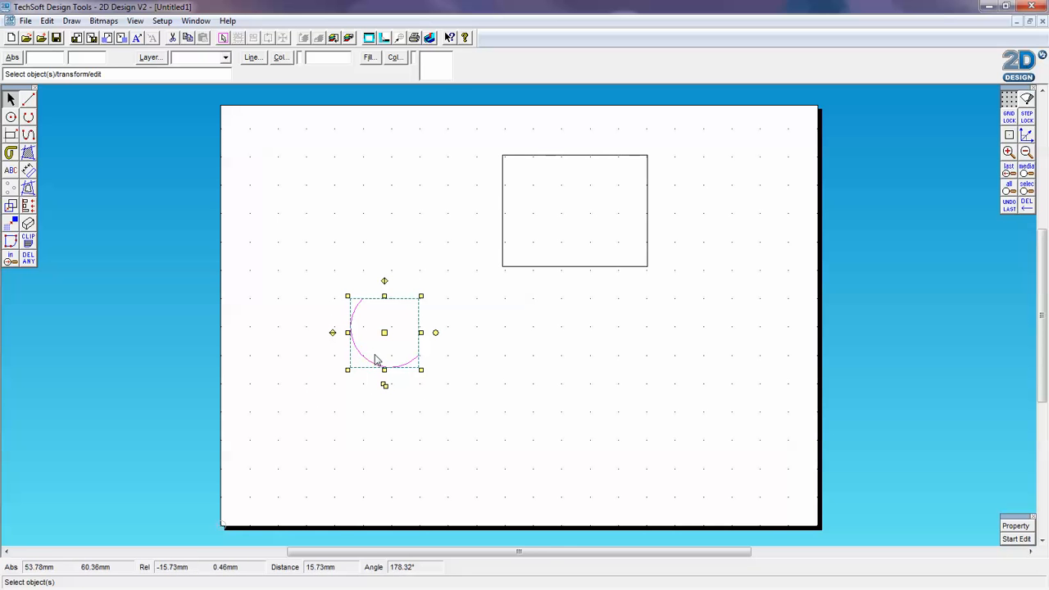
left_click_drag(385, 333, 325, 185)
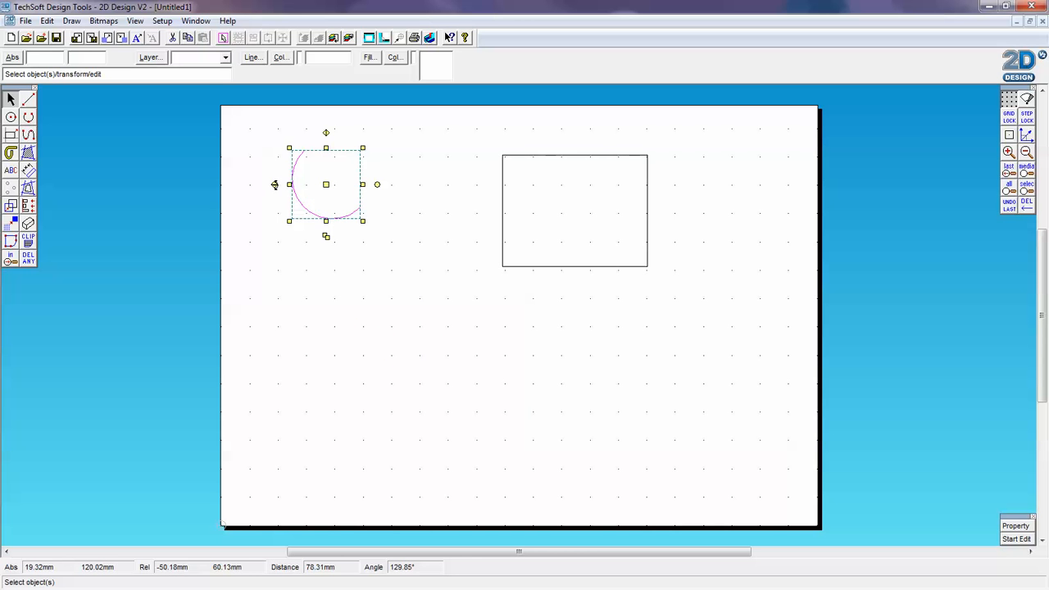
Mirror the arc vertically and horizontally, and place a copy about 10 mm to the right and 10 mm below it
left_click_drag(275, 185, 298, 231)
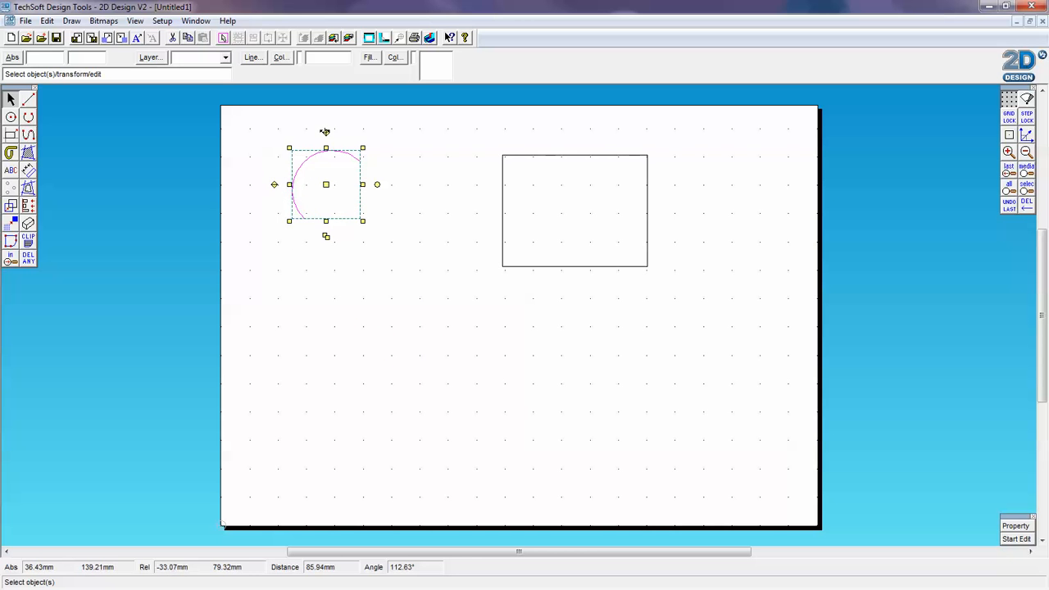
left_click_drag(325, 131, 391, 355)
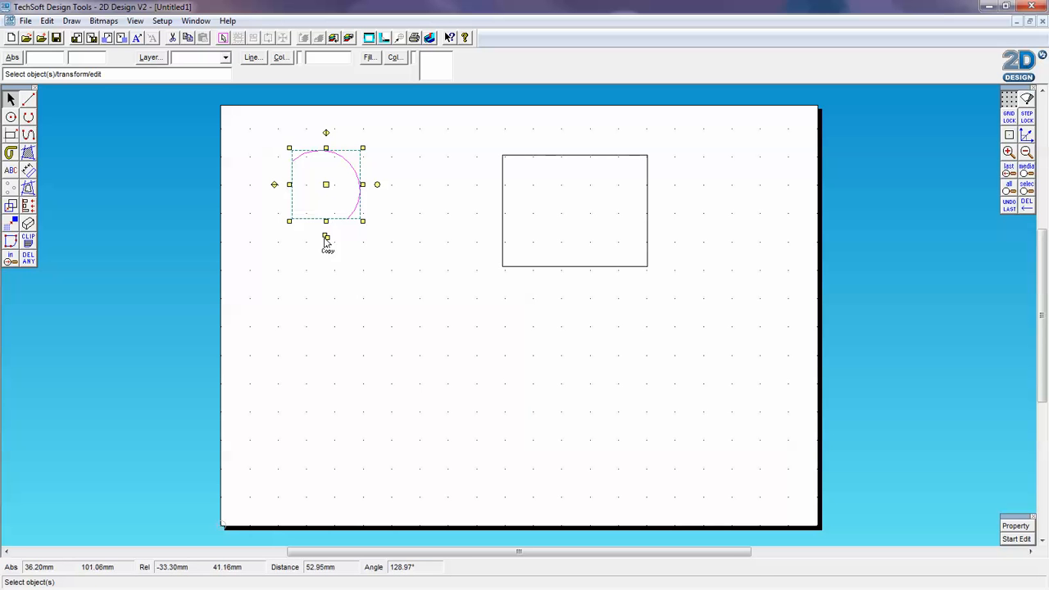
left_click_drag(325, 238, 332, 260)
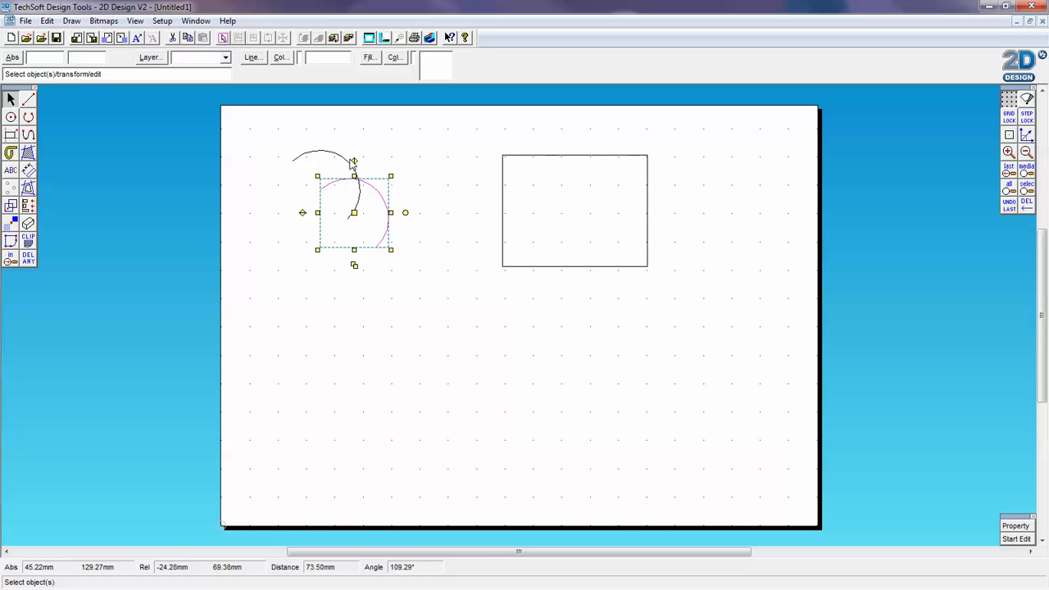
Mirror the copied arc horizontally, then position the two arcs side by side so their inner ends nearly meet
left_click_drag(352, 160, 263, 183)
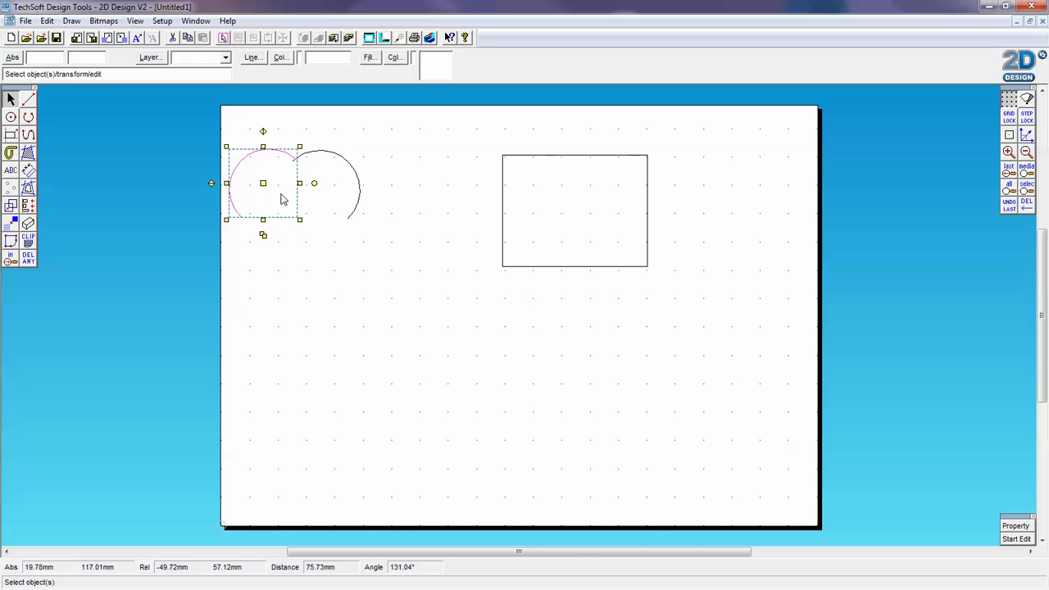
left_click(345, 181)
left_click_drag(326, 184, 328, 183)
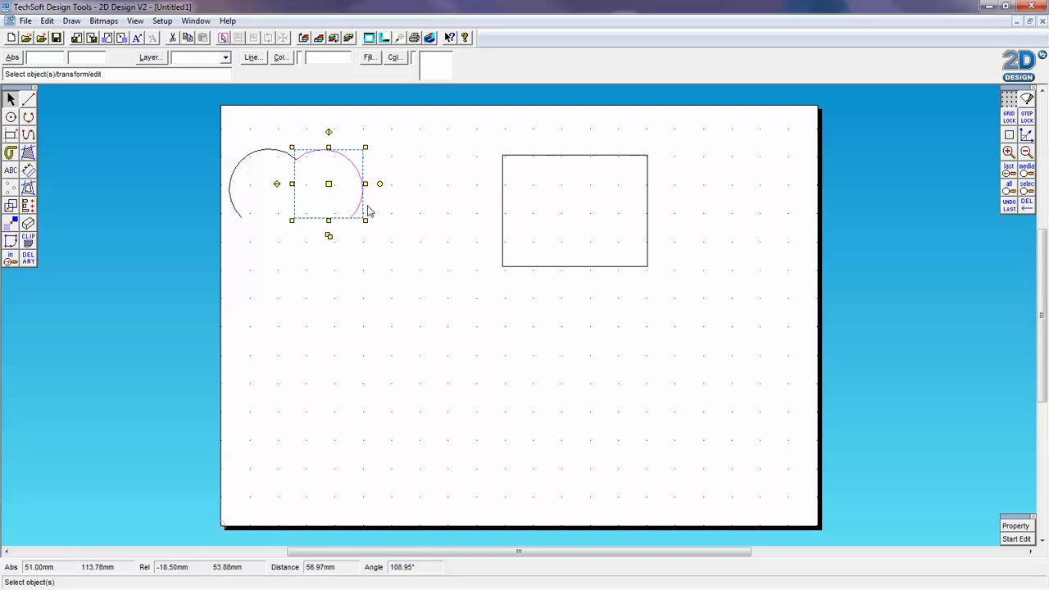
left_click(385, 228)
Edit the right-hand arc and move its inner end node close to the end of the left-hand arc
left_click(359, 181)
left_click(1017, 539)
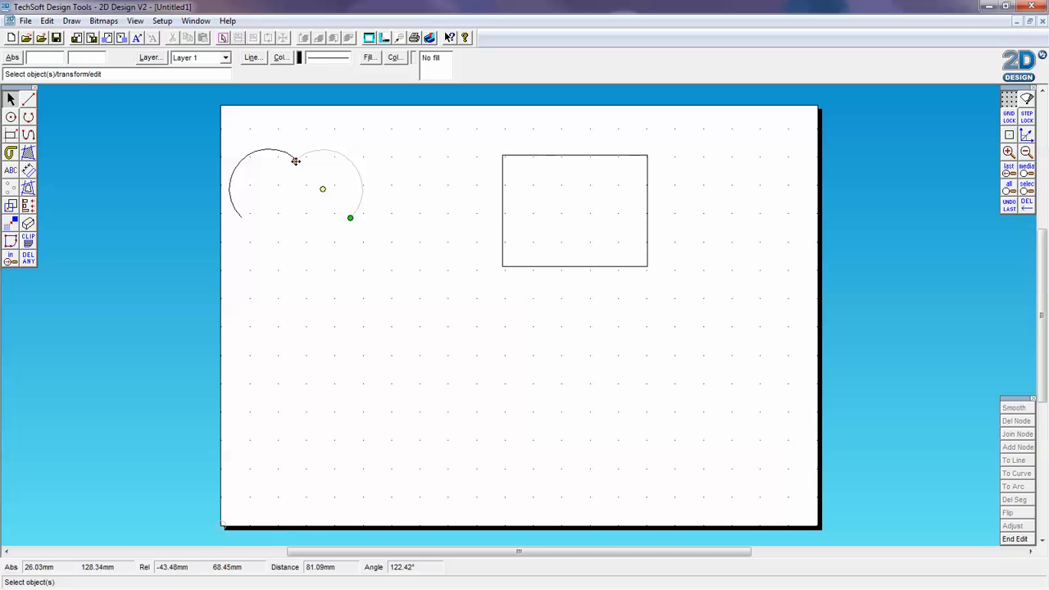
left_click_drag(296, 159, 297, 159)
left_click(311, 277)
left_click(318, 338)
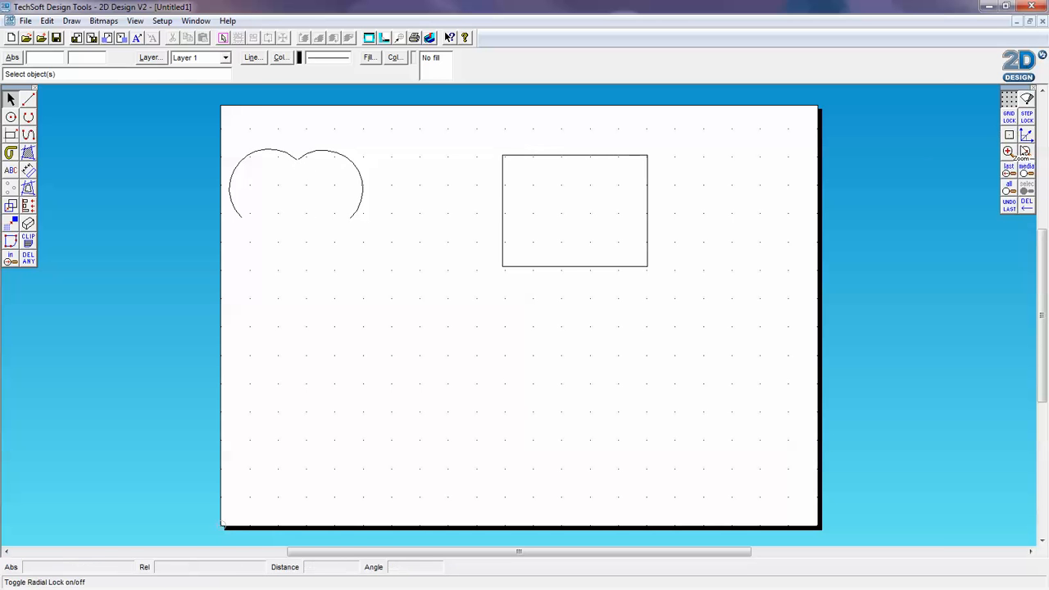
Snap the right-hand arc's inner end node exactly onto the end of the left-hand arc
left_click(1009, 152)
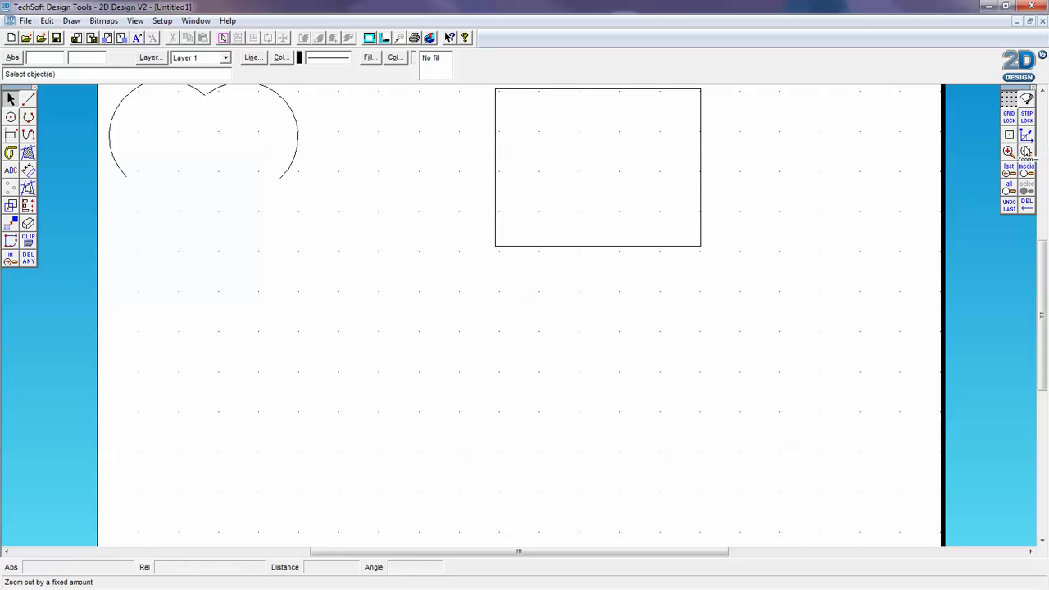
left_click(1009, 152)
left_click_drag(1042, 307, 1042, 252)
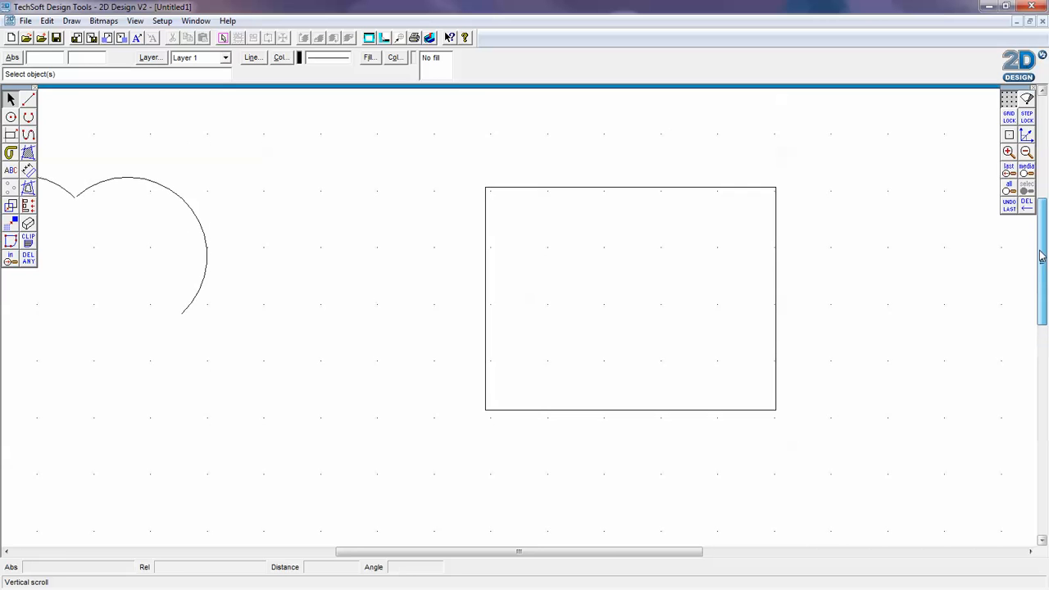
left_click_drag(631, 556, 548, 557)
left_click(322, 199)
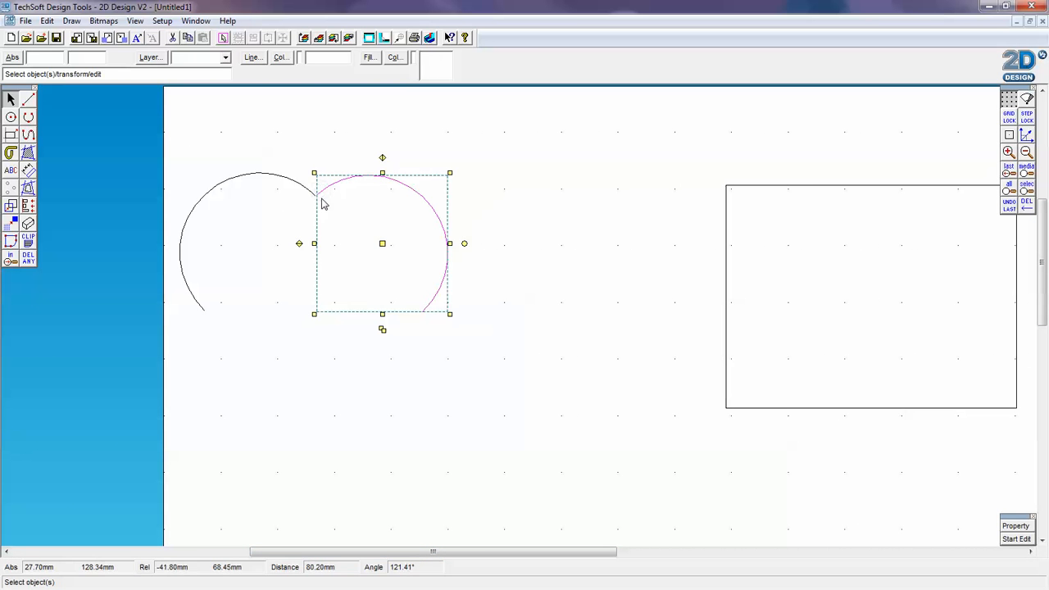
left_click(1017, 538)
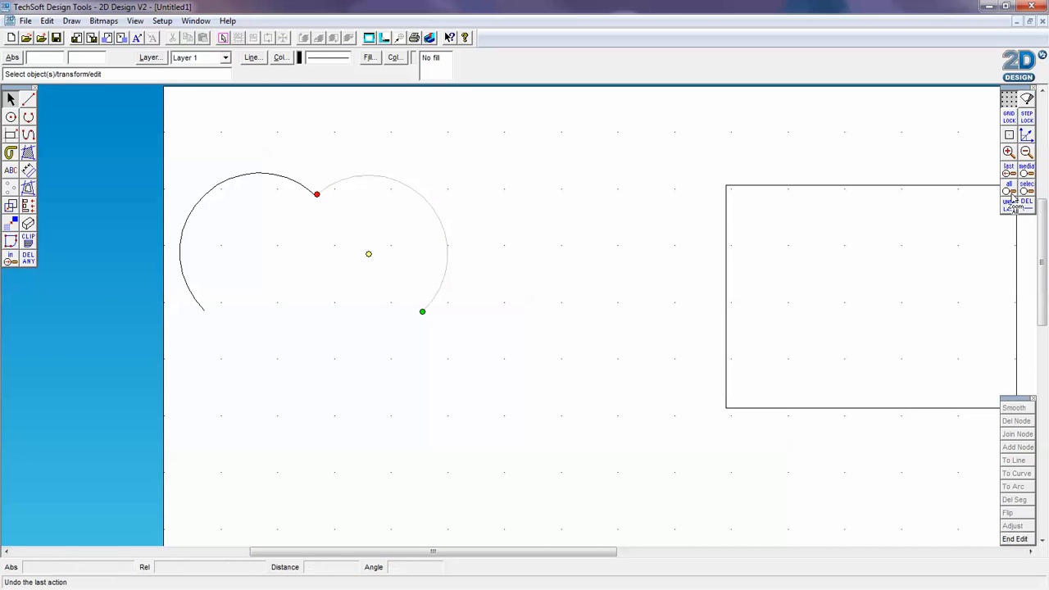
left_click(1009, 135)
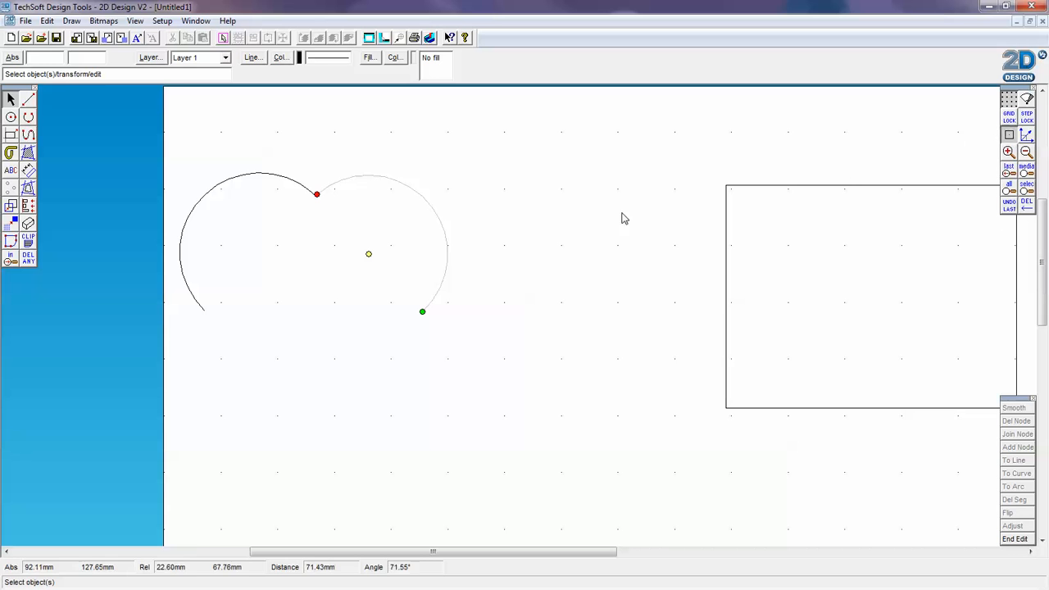
left_click(318, 204)
left_click(317, 194)
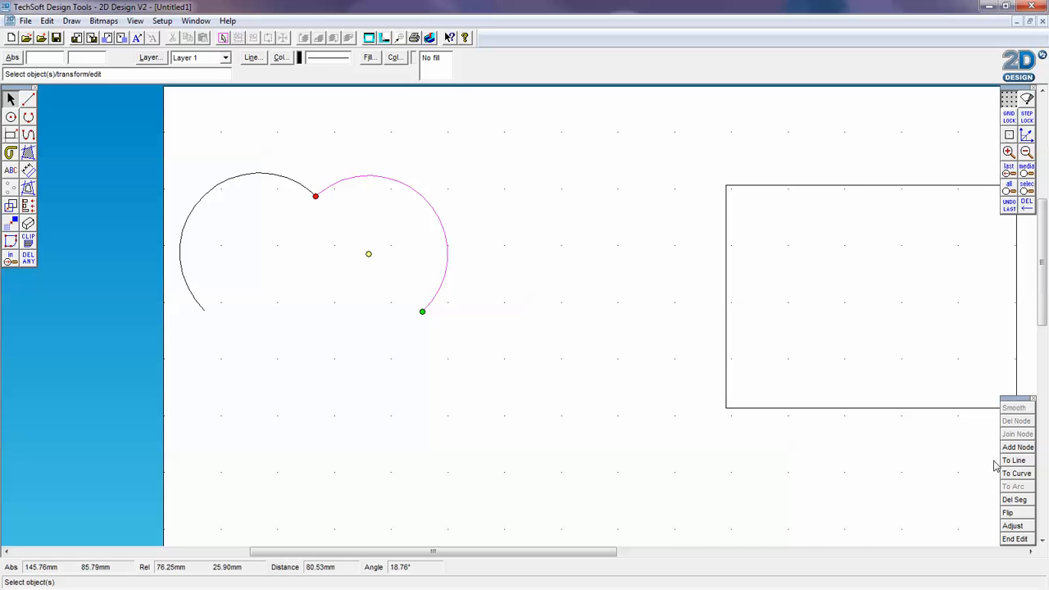
left_click(1017, 541)
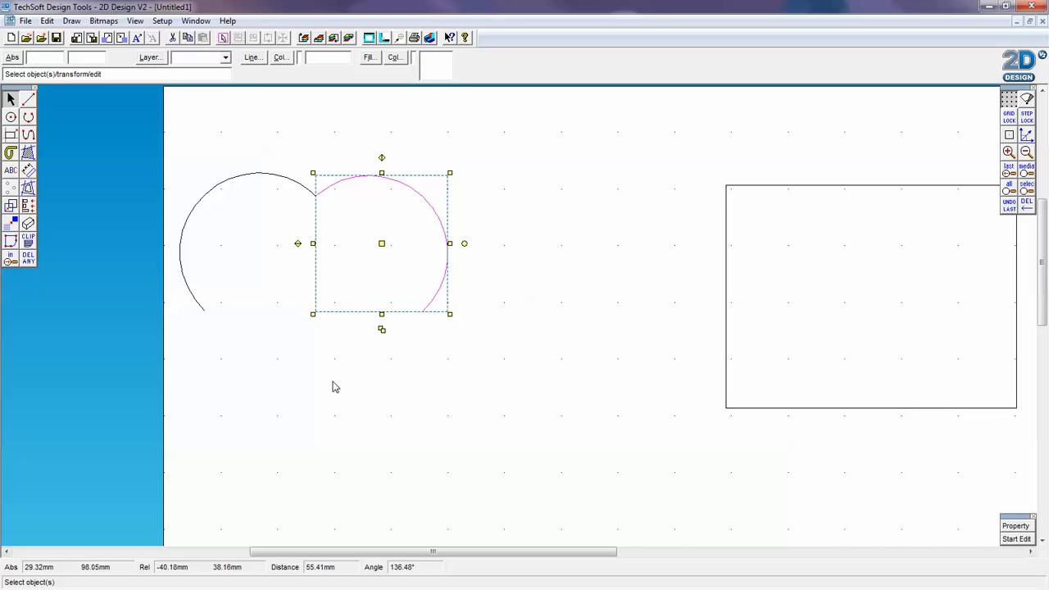
left_click(343, 410)
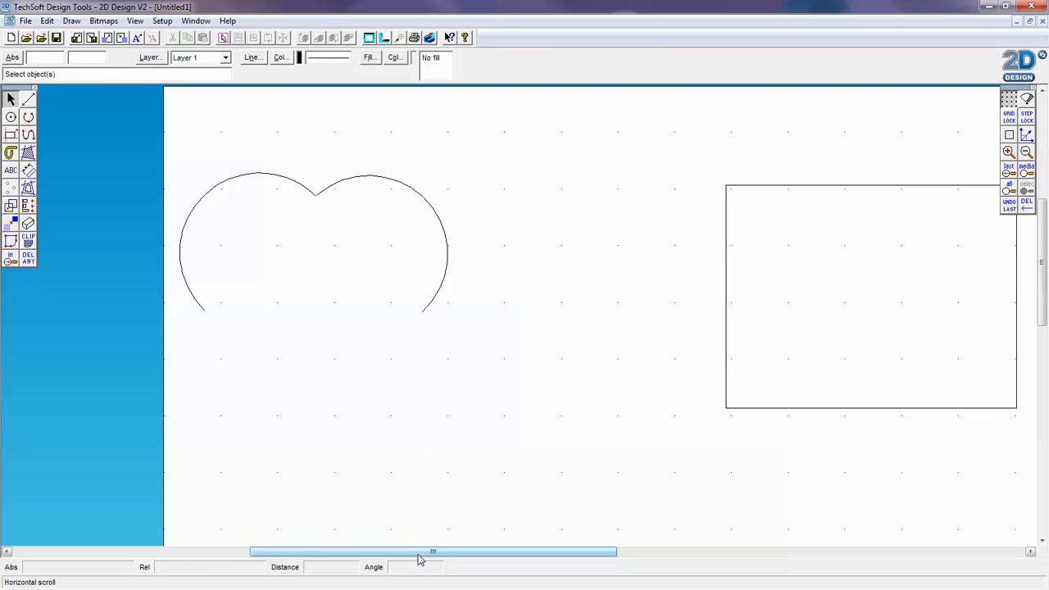
Draw a single line about 37 mm long across the gap between the two arcs' lower ends, snapped to the right-hand arc's end
left_click_drag(423, 552, 506, 553)
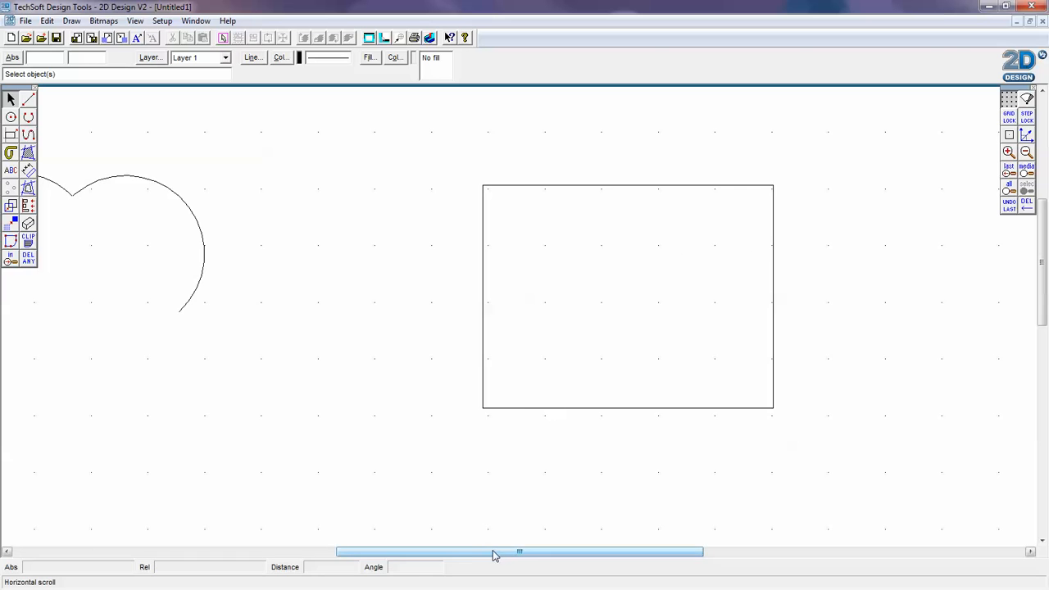
left_click_drag(495, 556, 423, 554)
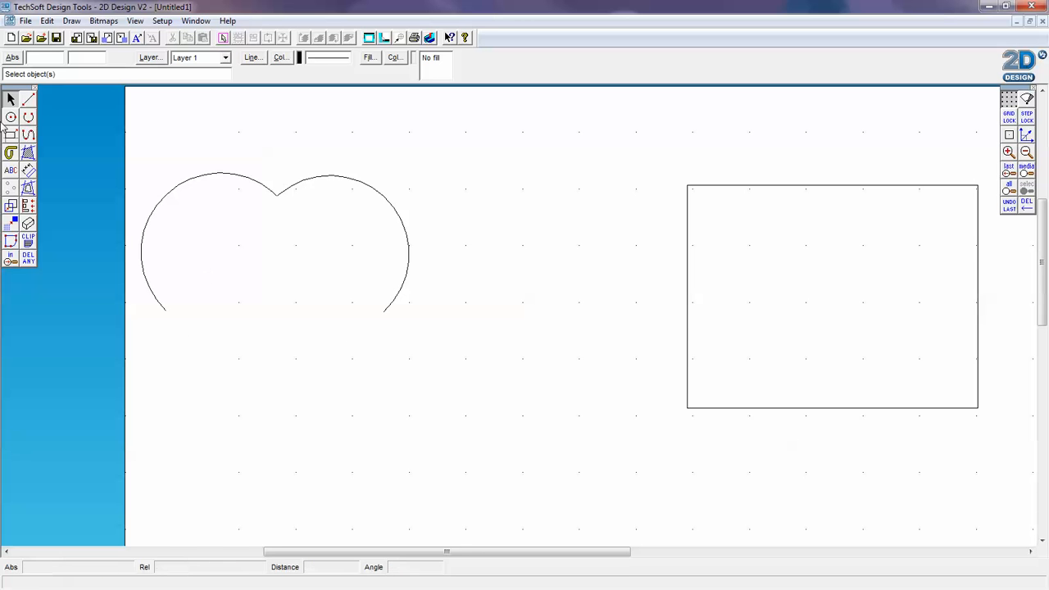
left_click(28, 99)
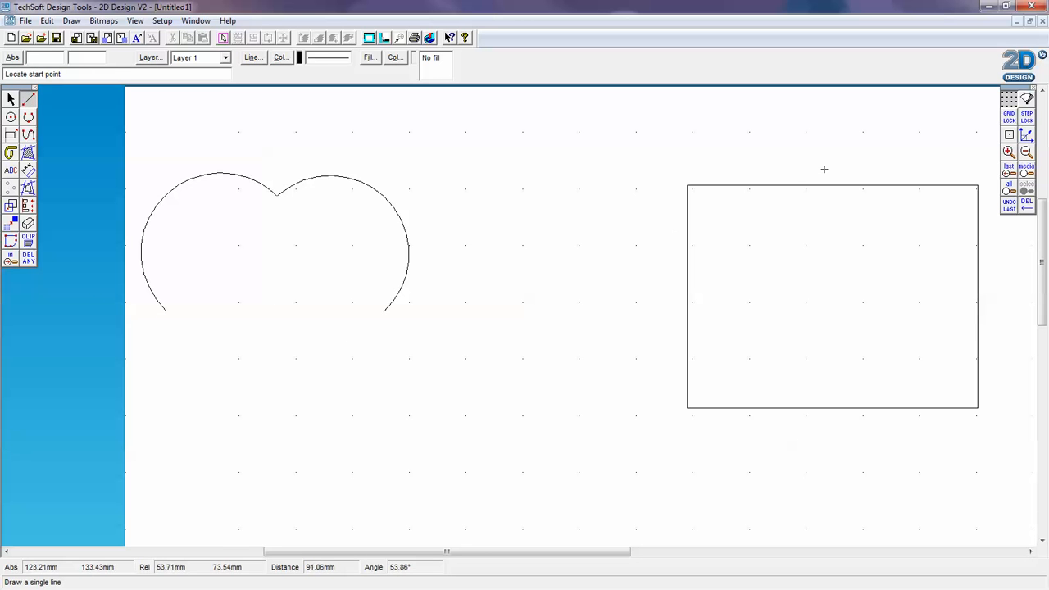
left_click(1008, 135)
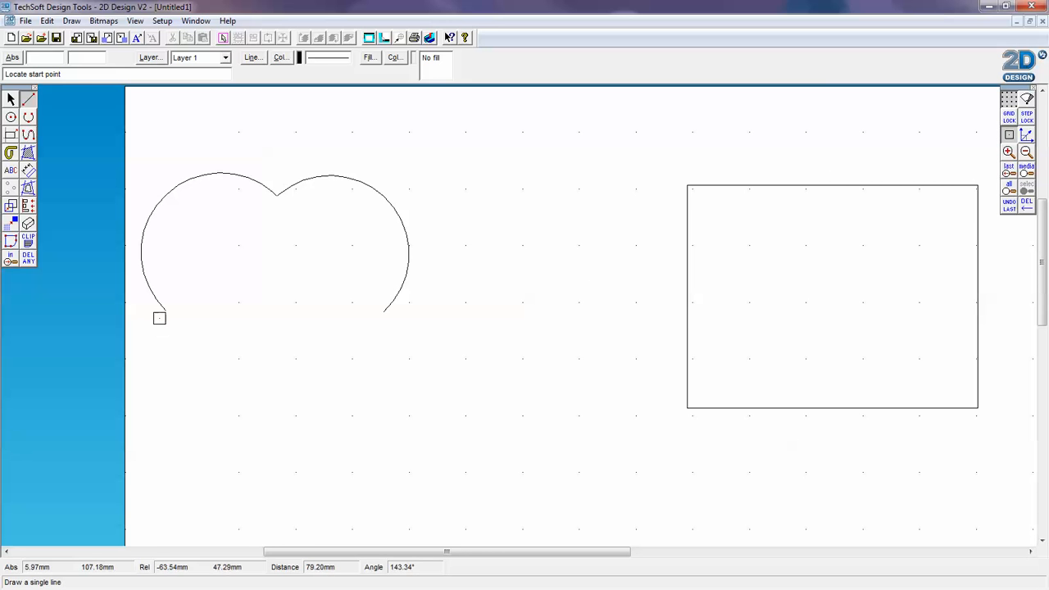
left_click(170, 312)
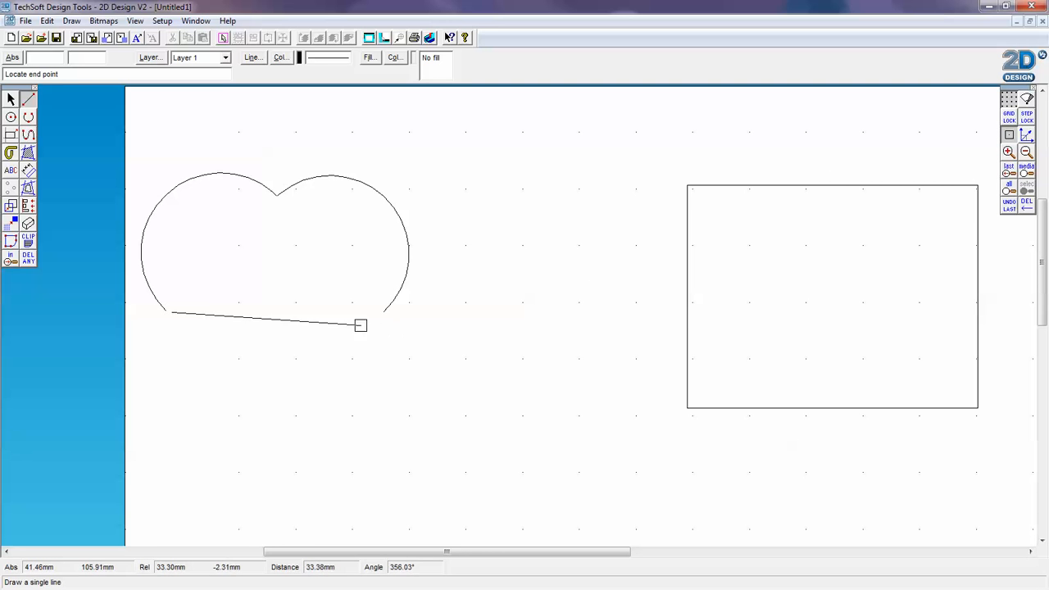
left_click(384, 312)
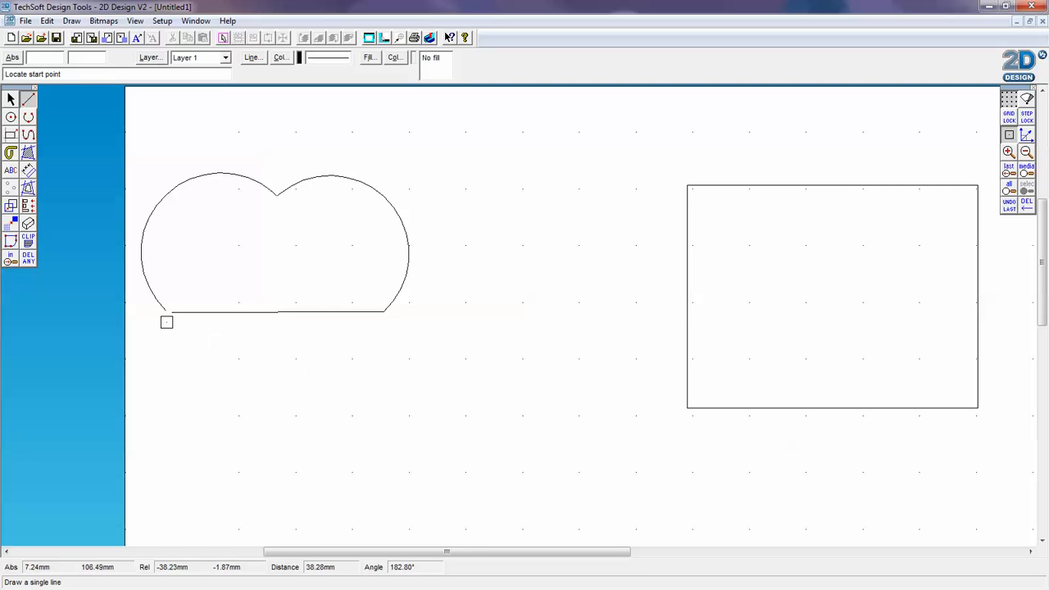
Edit the bottom line and snap its left end node onto the left-hand arc's lower end to close the shape
left_click(10, 99)
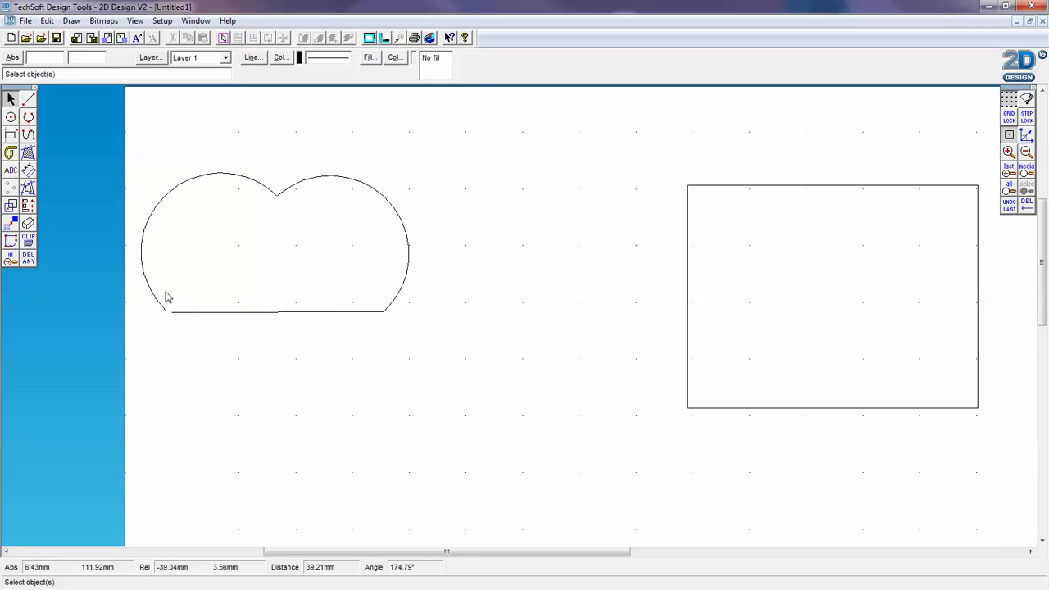
left_click(172, 313)
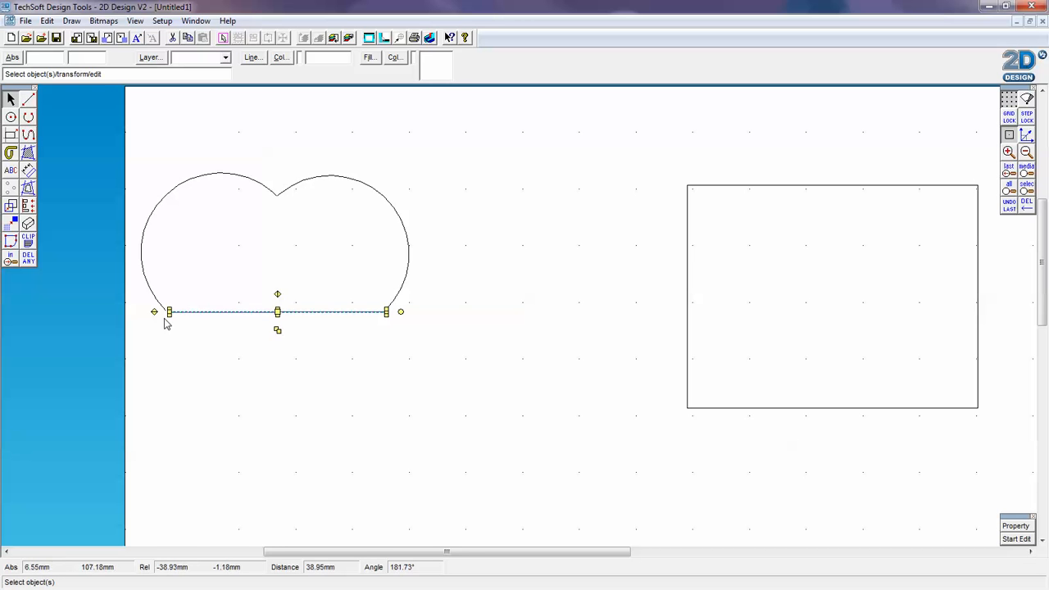
left_click(1016, 539)
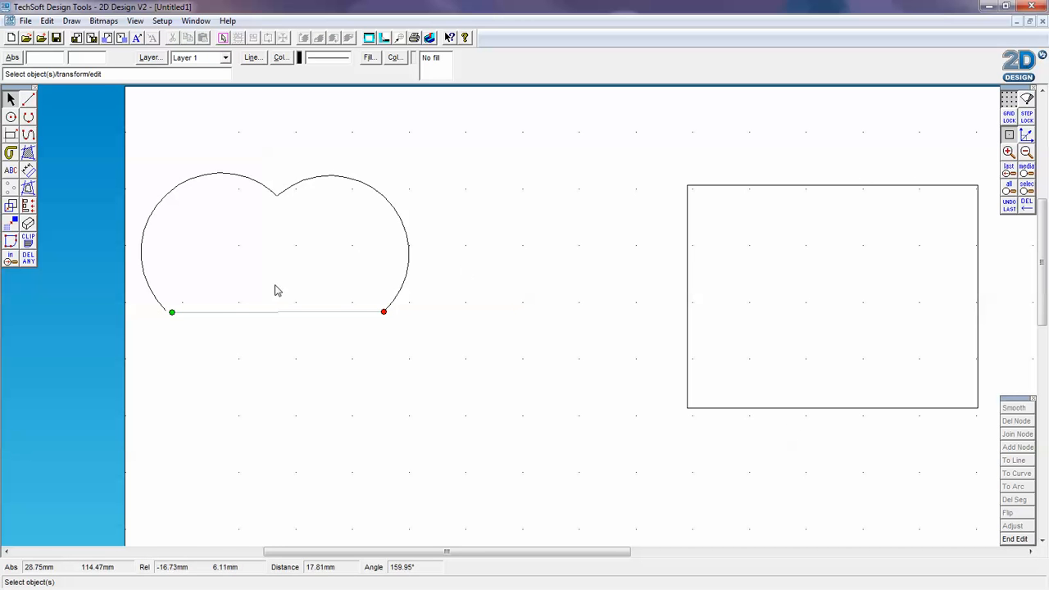
left_click(172, 313)
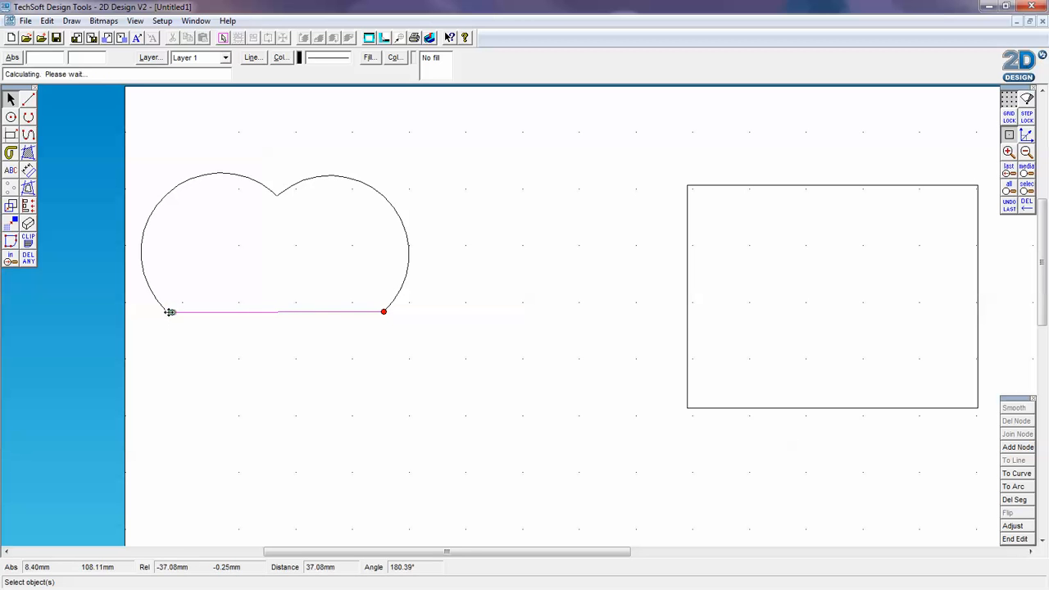
left_click_drag(170, 313, 165, 311)
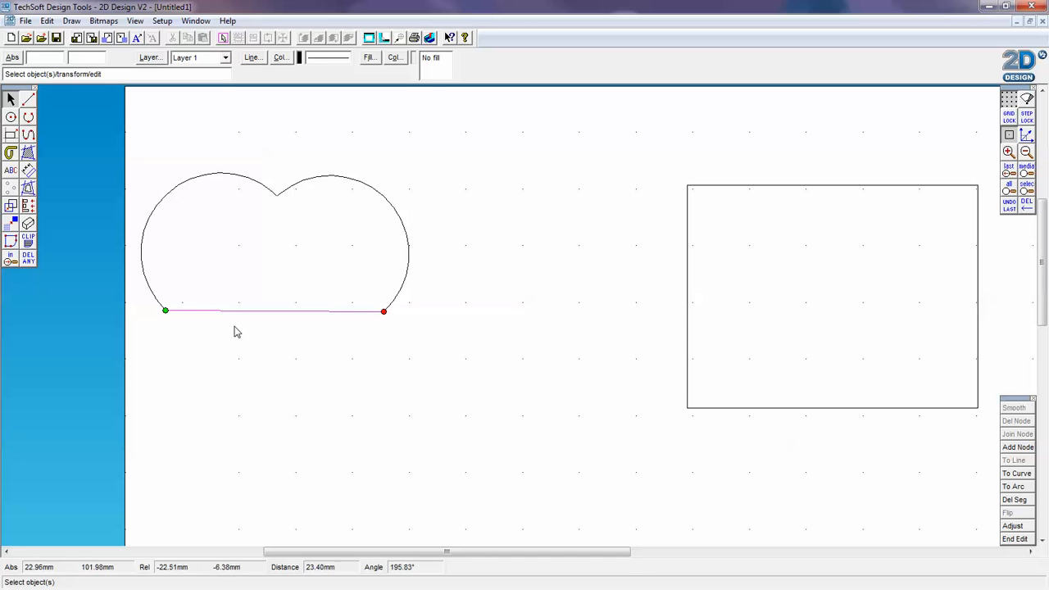
left_click(1009, 538)
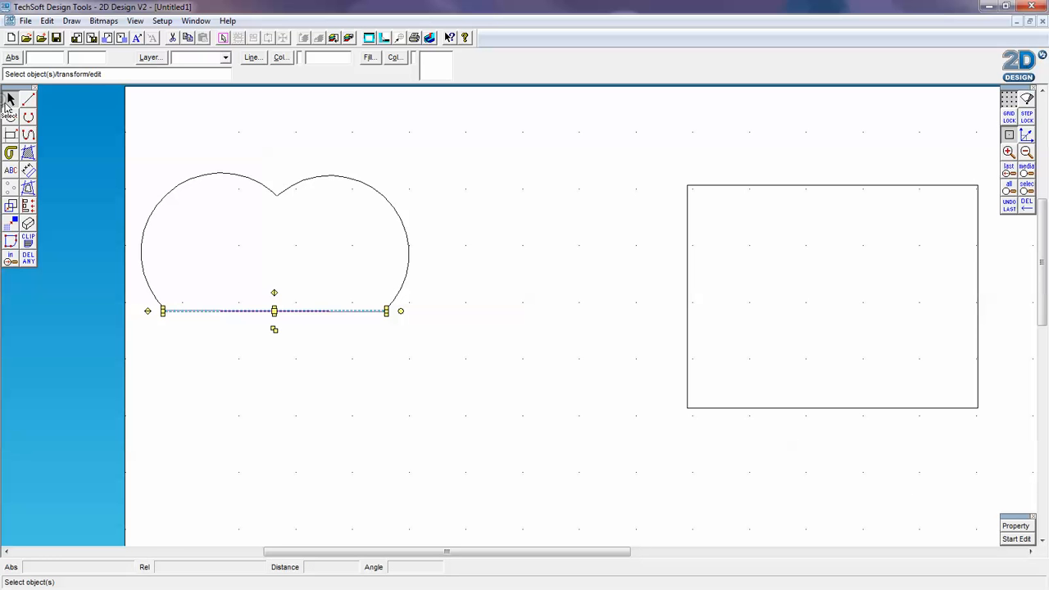
left_click(137, 237)
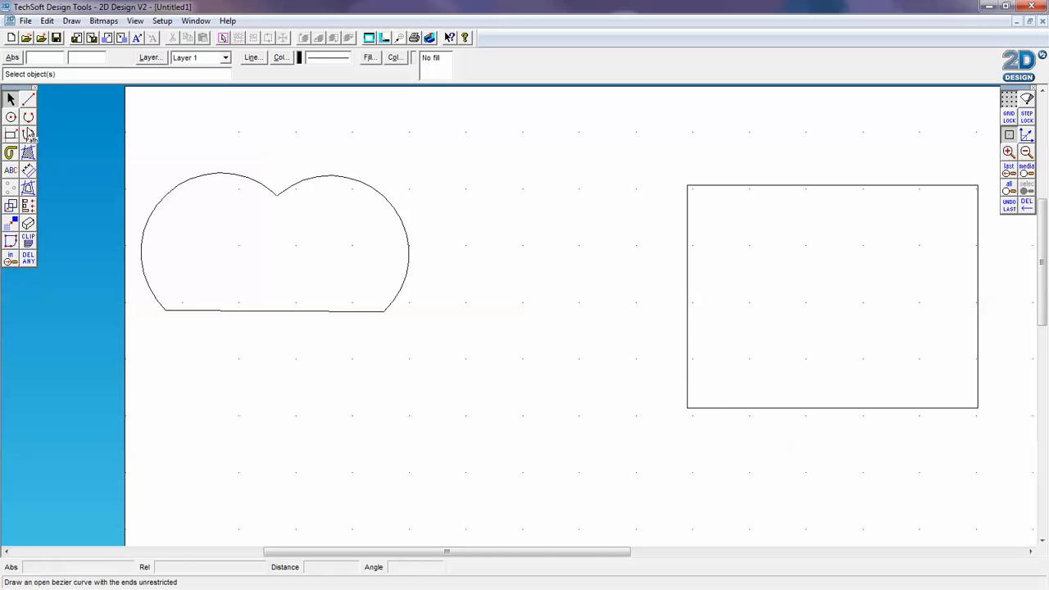
Draw an open bezier curve with three peaks, about 36 mm wide, inside the closed shape
left_click(29, 135)
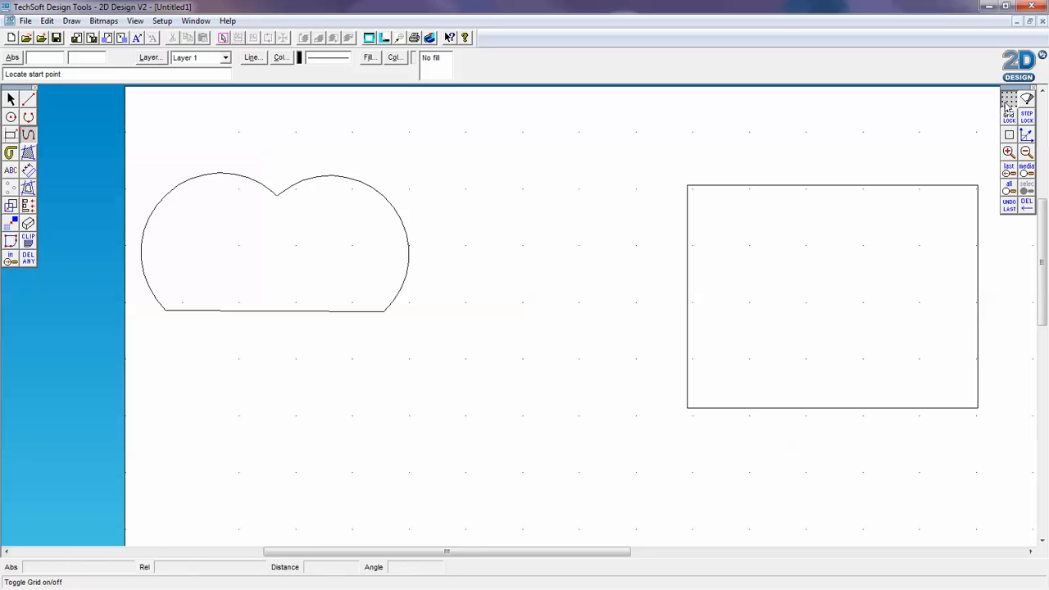
left_click(186, 287)
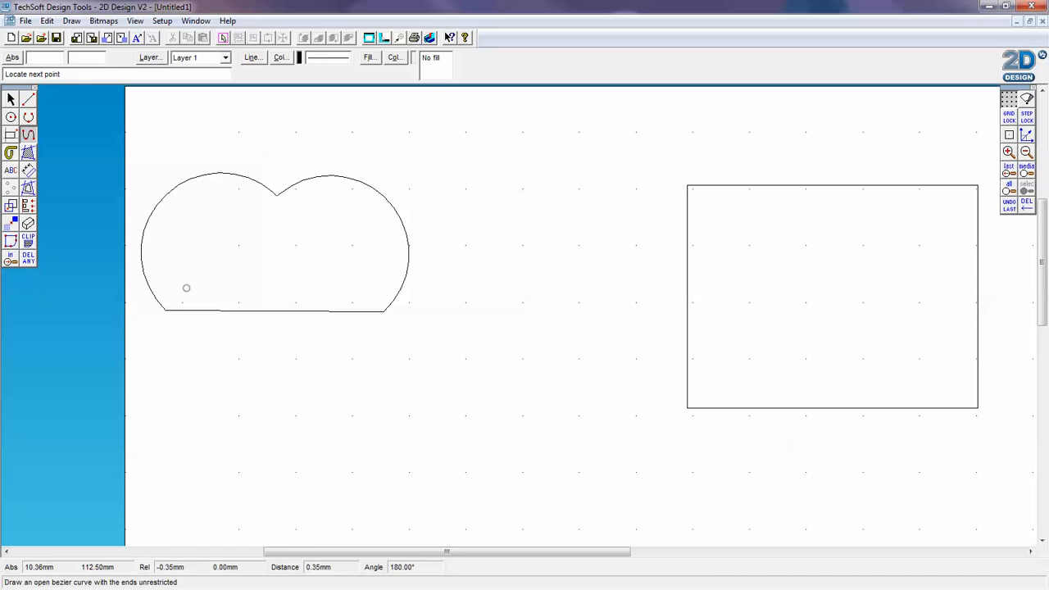
left_click(181, 218)
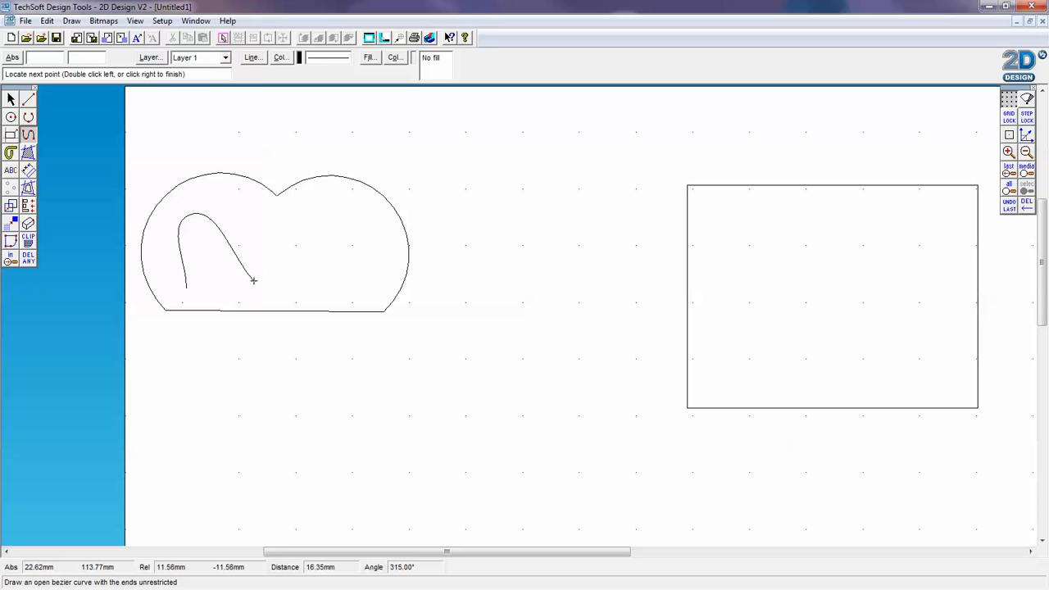
left_click(302, 211)
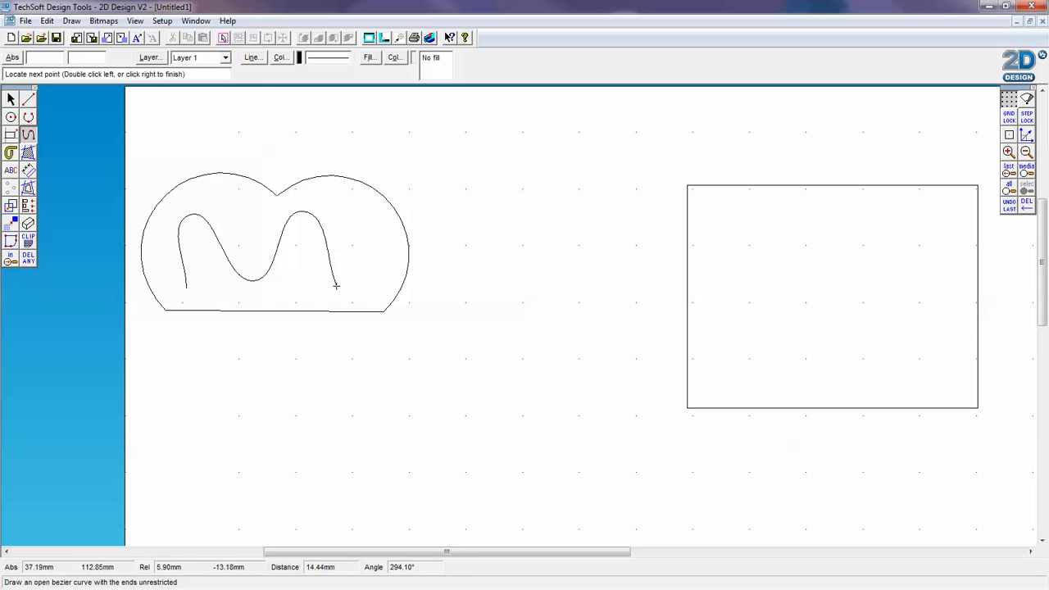
left_click(382, 223)
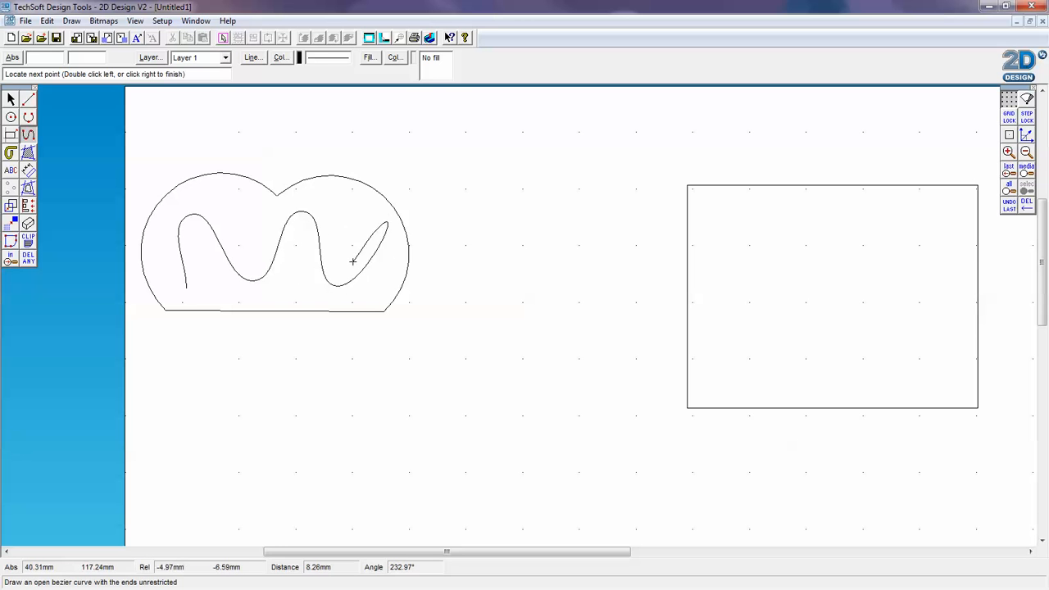
double_click(381, 224)
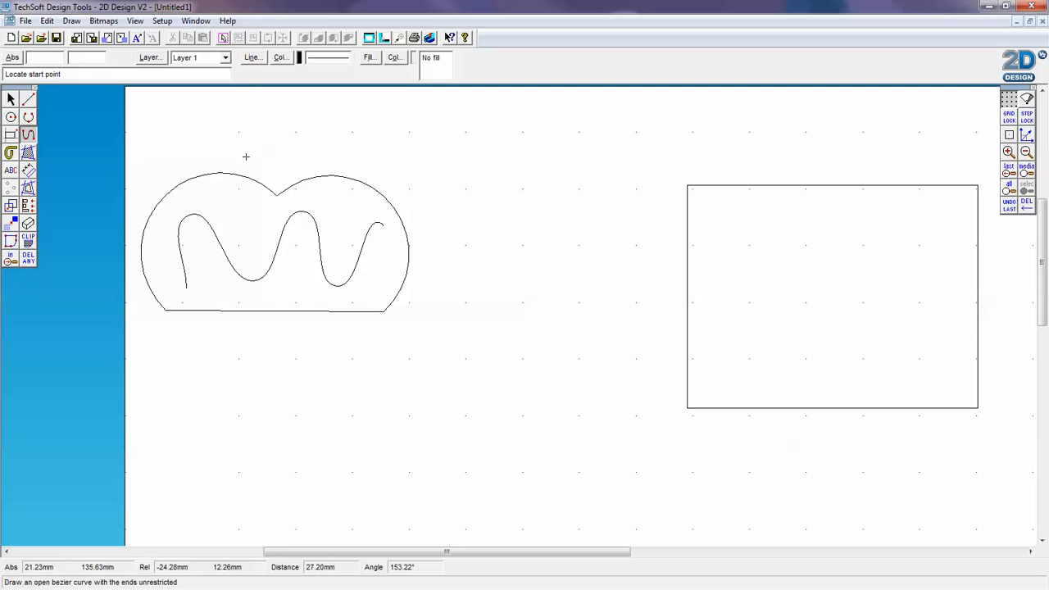
Set the wavy curve's line colour to red from the custom colours
left_click(11, 99)
left_click(210, 238)
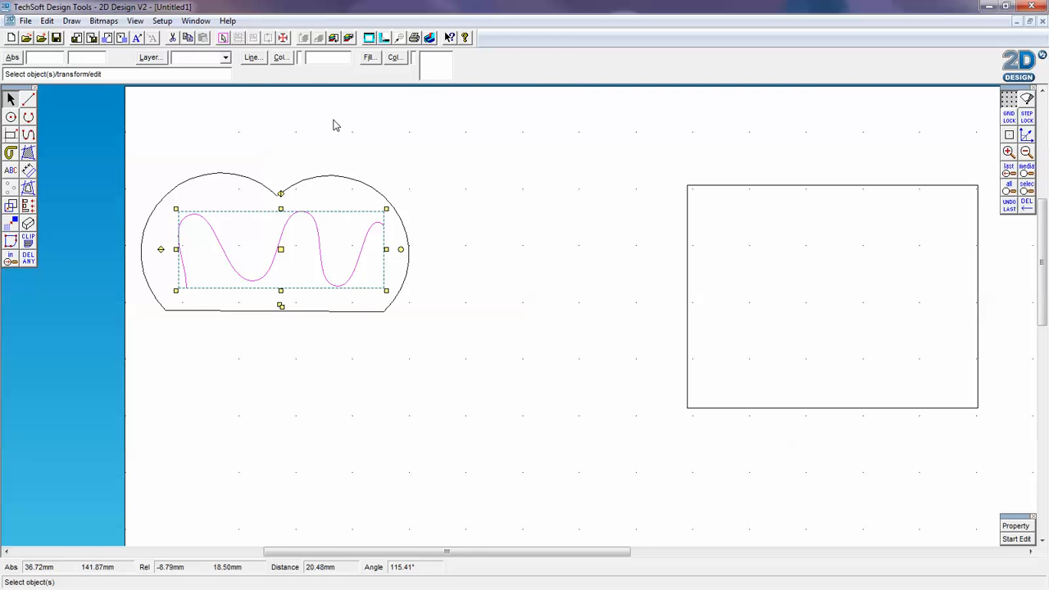
left_click(280, 59)
left_click(464, 270)
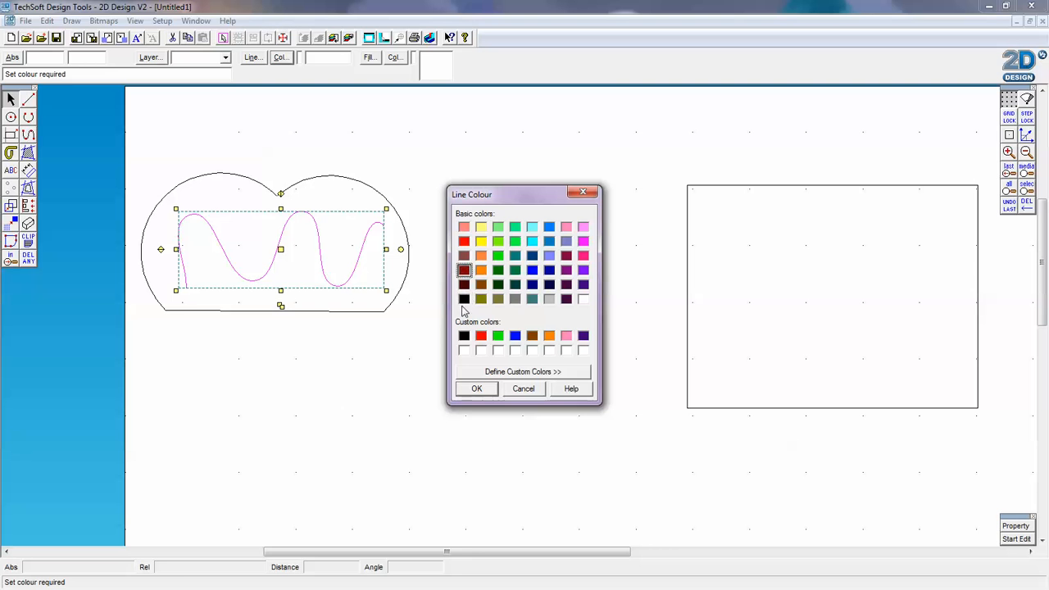
left_click(465, 240)
left_click(481, 336)
left_click(477, 392)
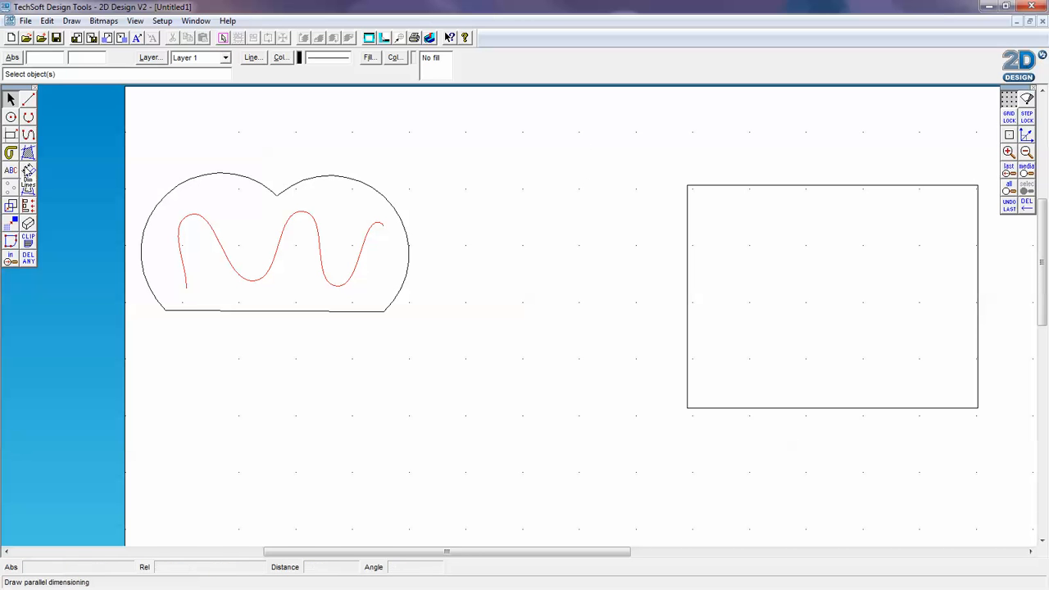
Add a parallel dimension to the height of the large rectangle, placed outside its left edge
left_click(28, 169)
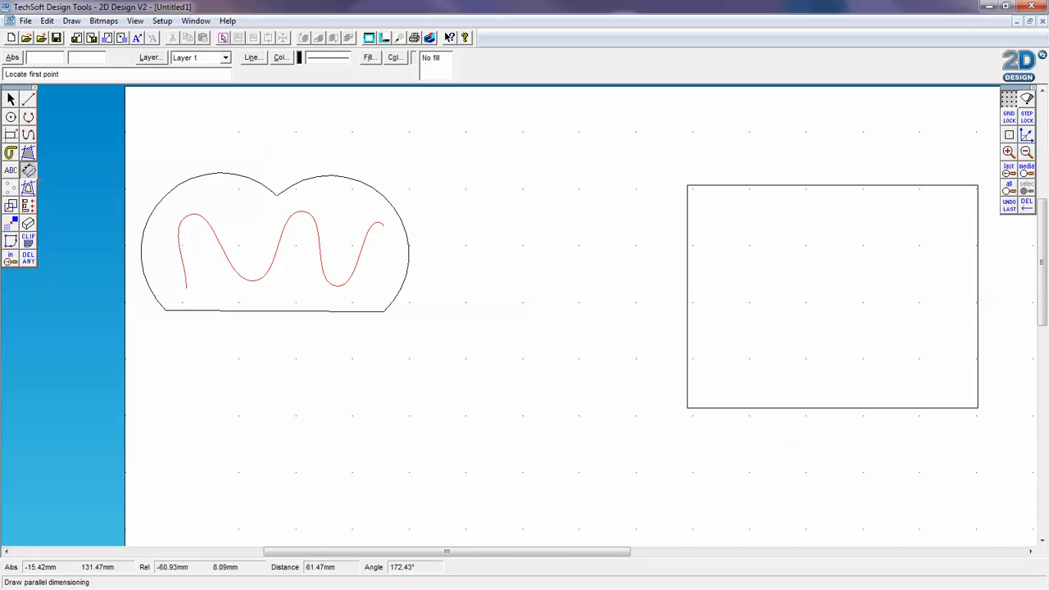
left_click(695, 187)
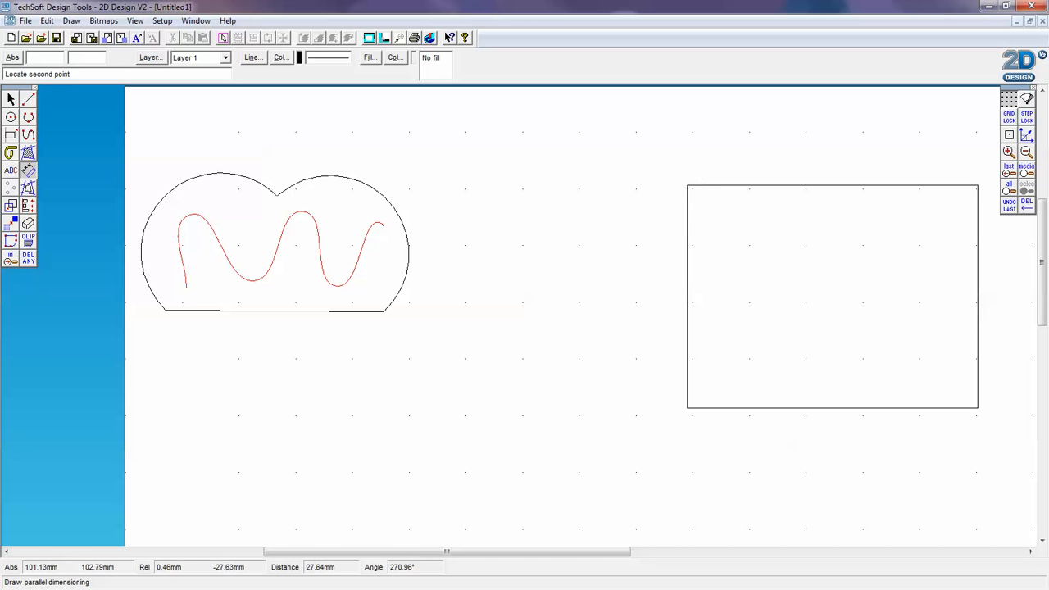
left_click(695, 408)
left_click(632, 396)
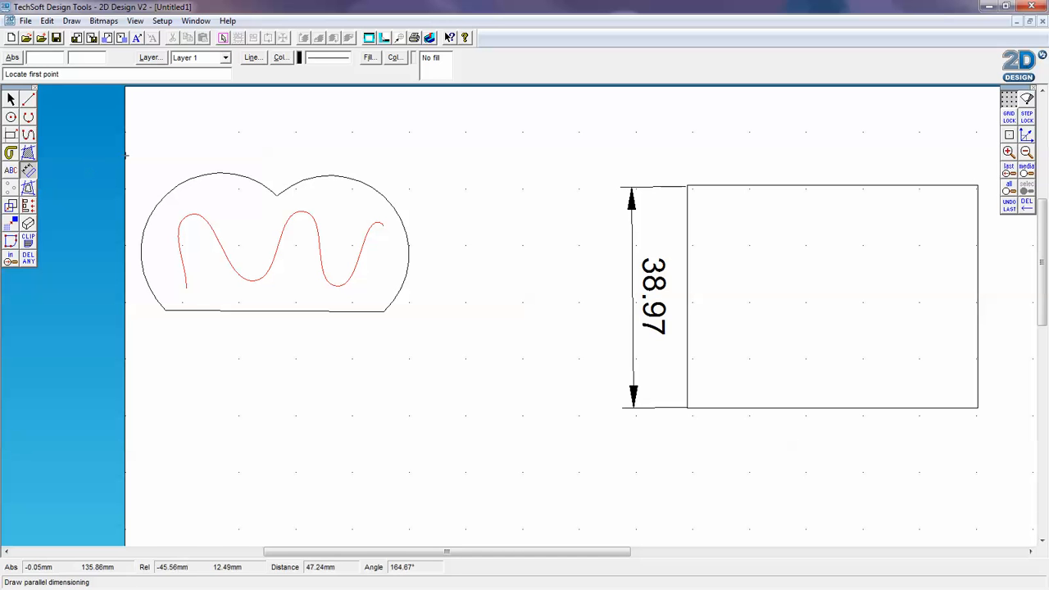
left_click(103, 20)
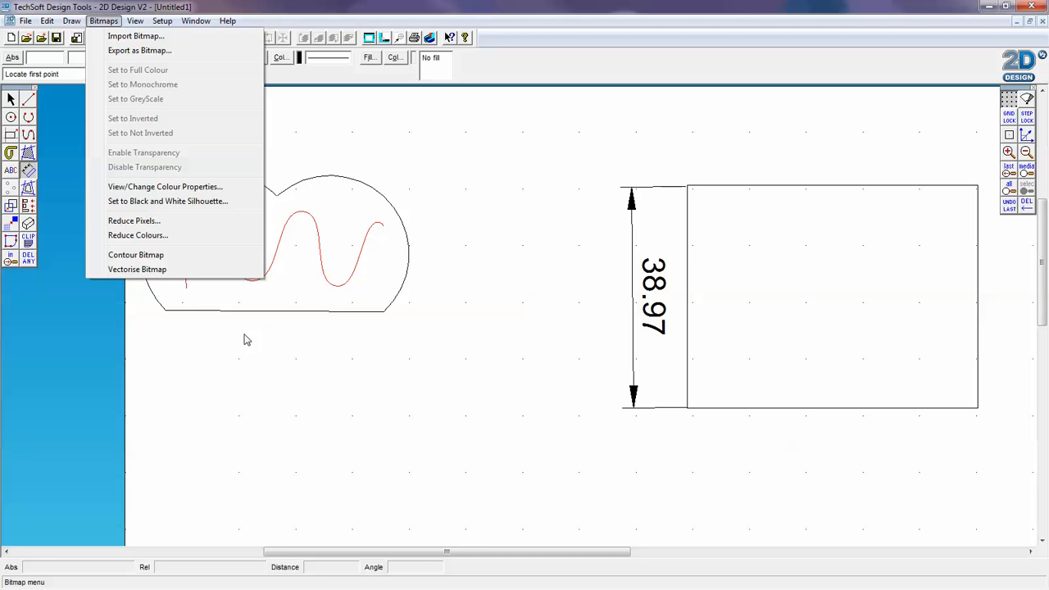
left_click(226, 401)
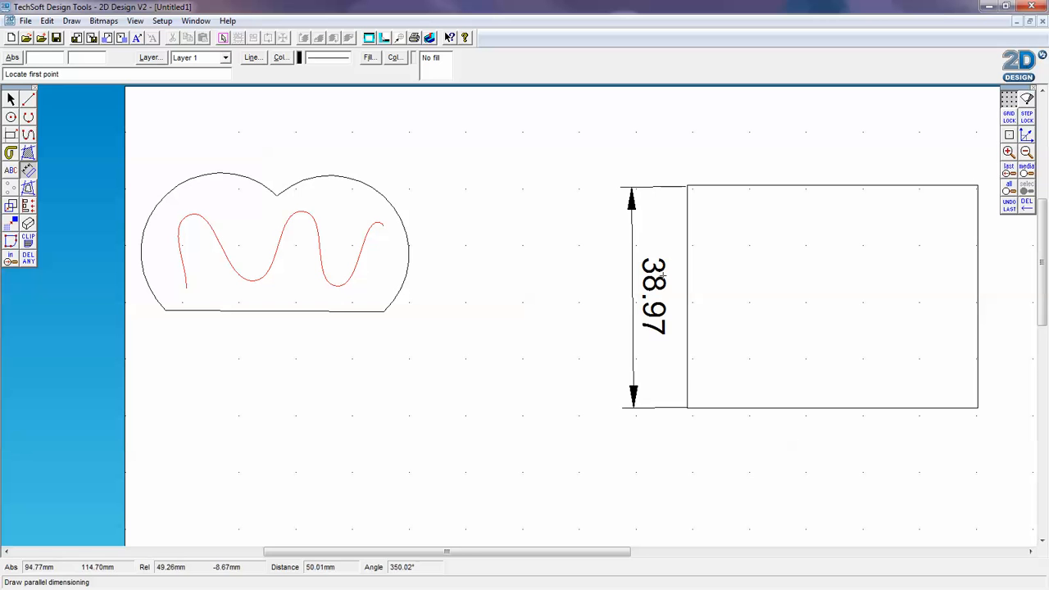
Draw a narrow upright slot rectangle about 2 mm by 9 mm, rising from the middle of the closed shape's bottom line
left_click(1027, 152)
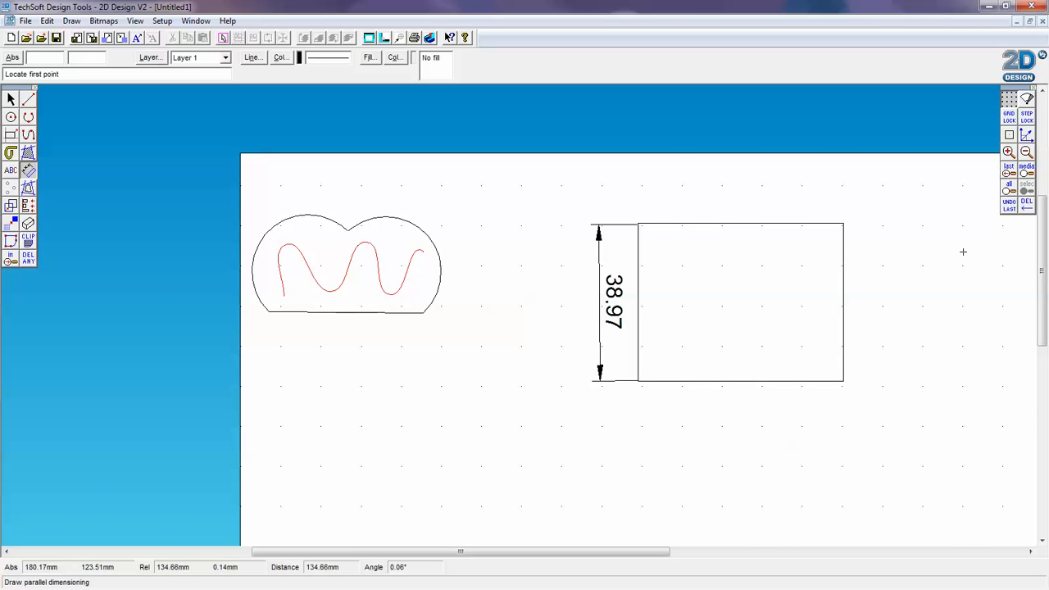
mouse_move(459, 551)
left_mouse_down()
mouse_move(518, 552)
mouse_move(543, 513)
left_mouse_up()
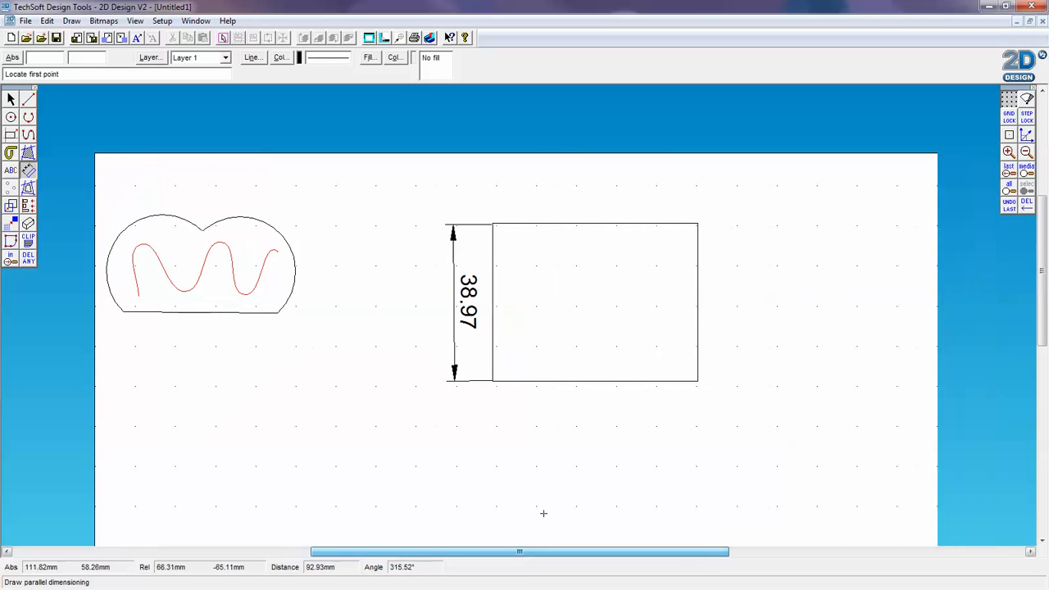
left_click(1027, 152)
left_click_drag(1042, 226, 1042, 261)
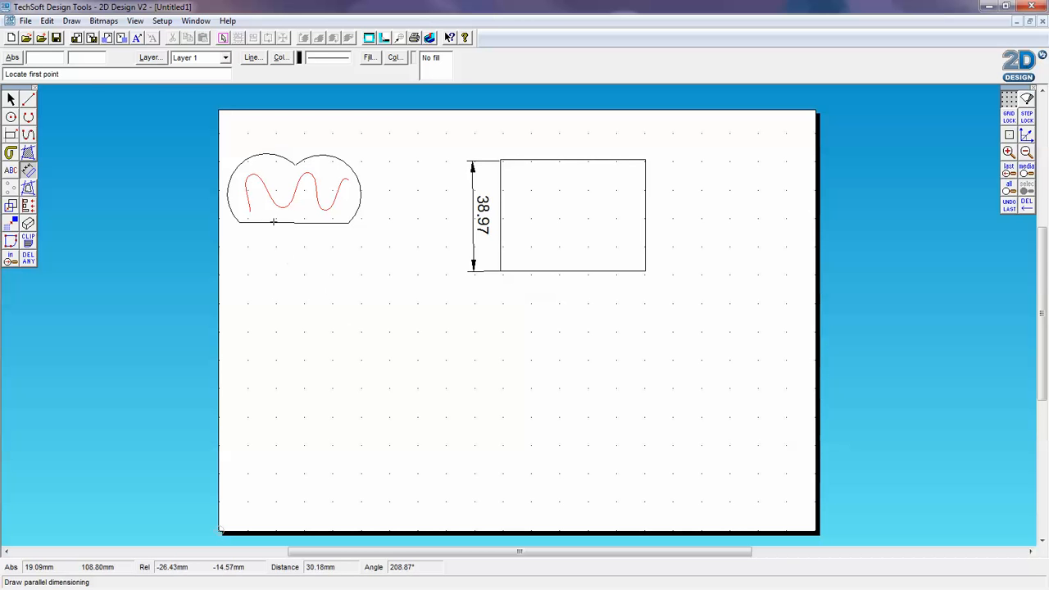
left_click(11, 135)
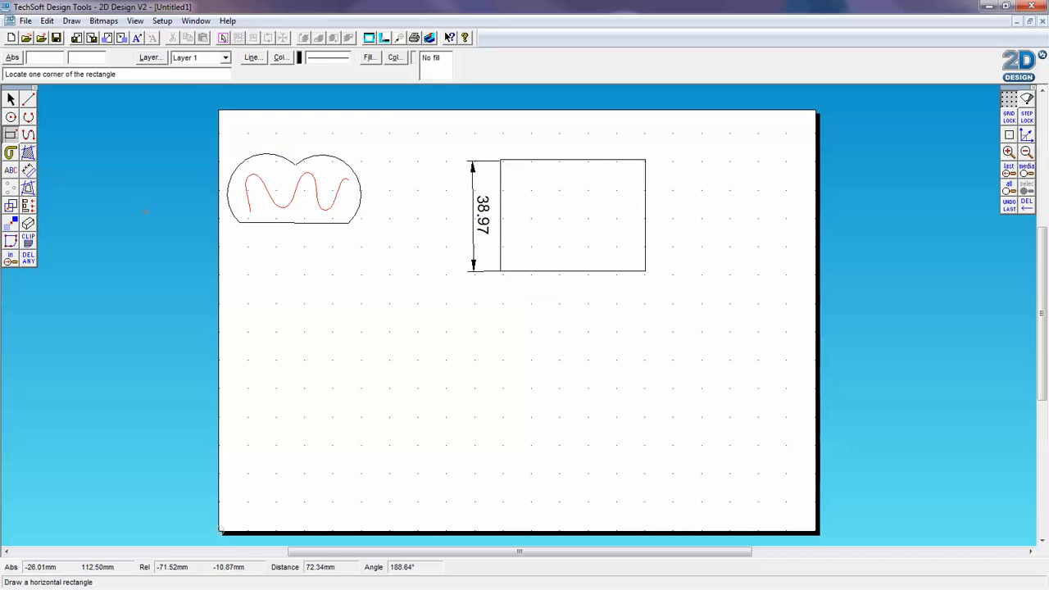
left_click(290, 198)
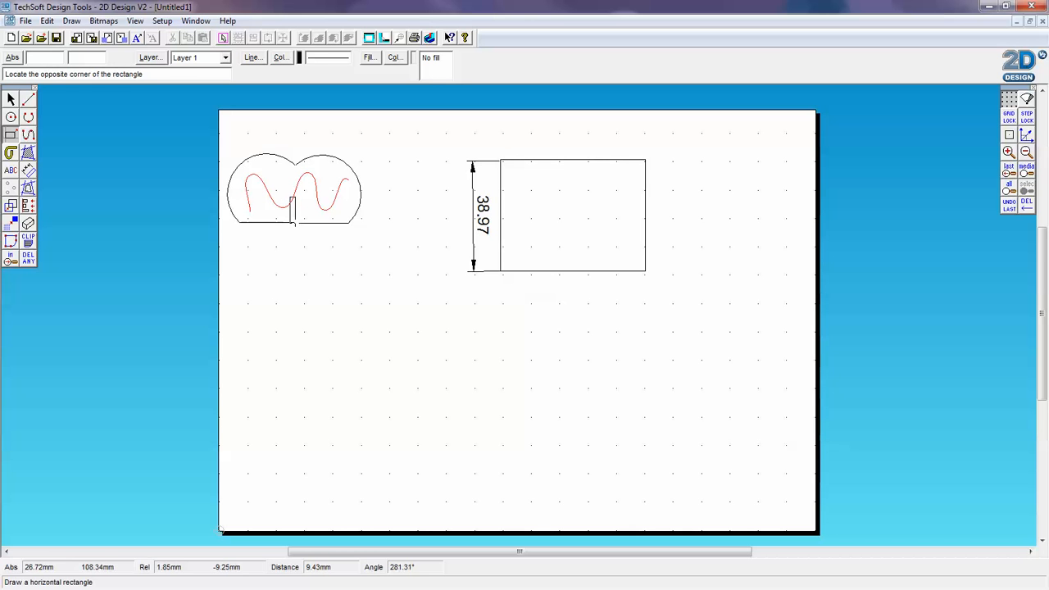
left_click(296, 223)
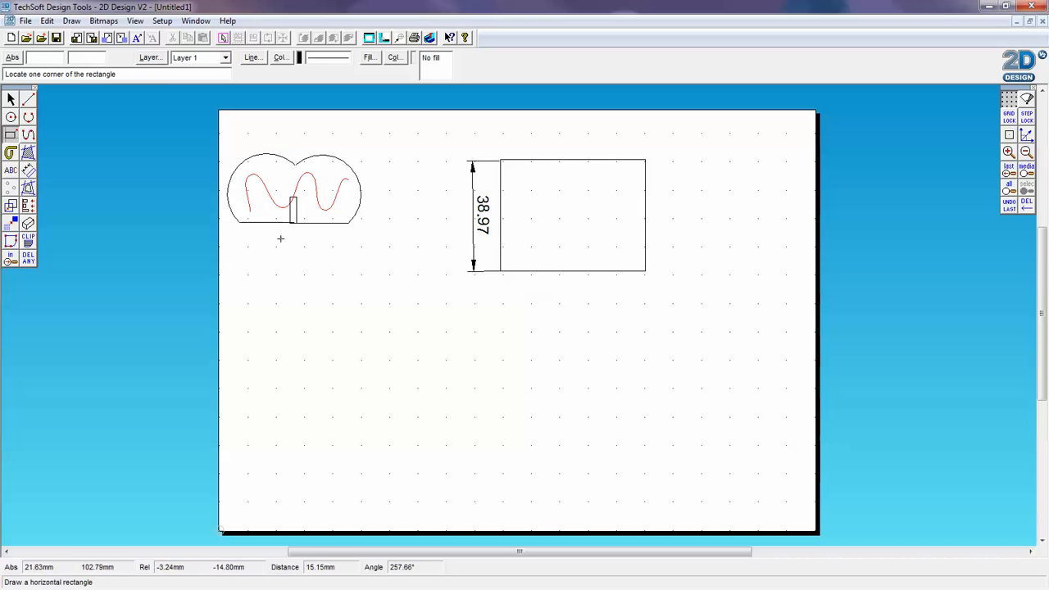
Draw a rectangle about 38 mm by 11 mm below the closed shape, with a slot about 2.5 mm by 6.5 mm down from its top edge's middle
left_click(239, 243)
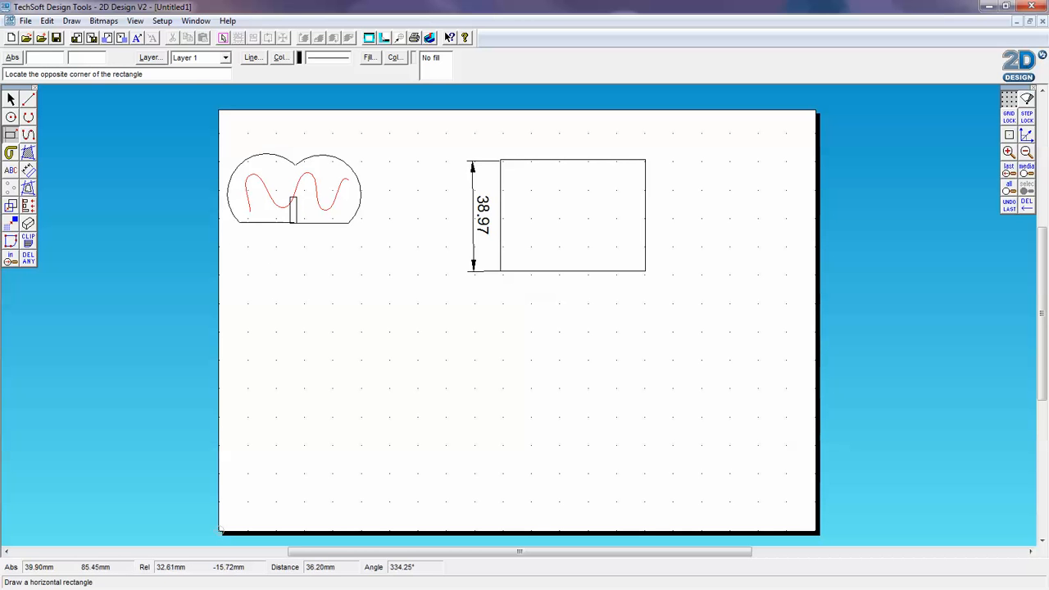
left_click(348, 275)
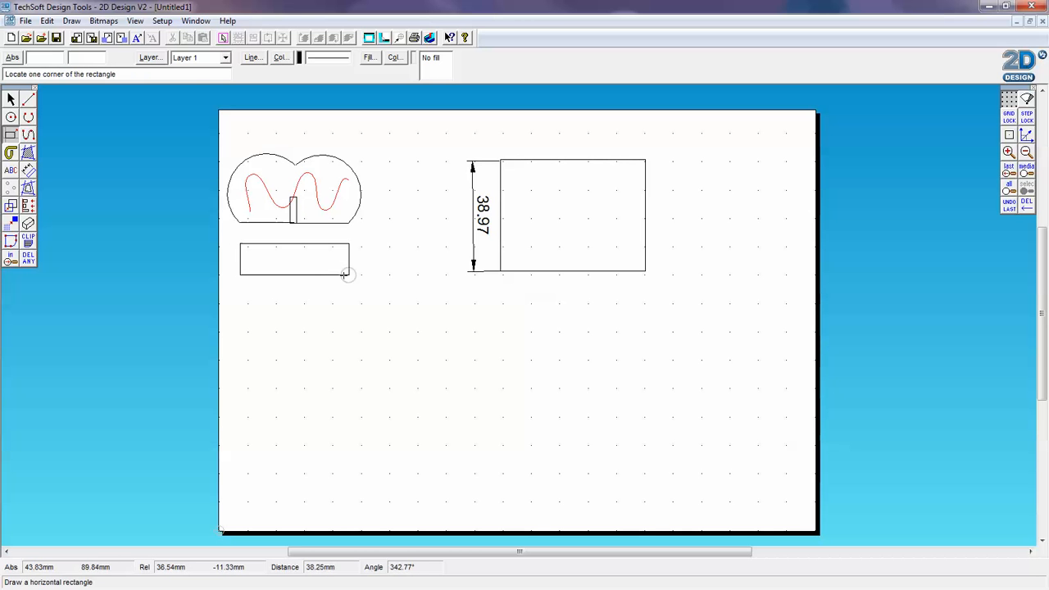
left_click(289, 243)
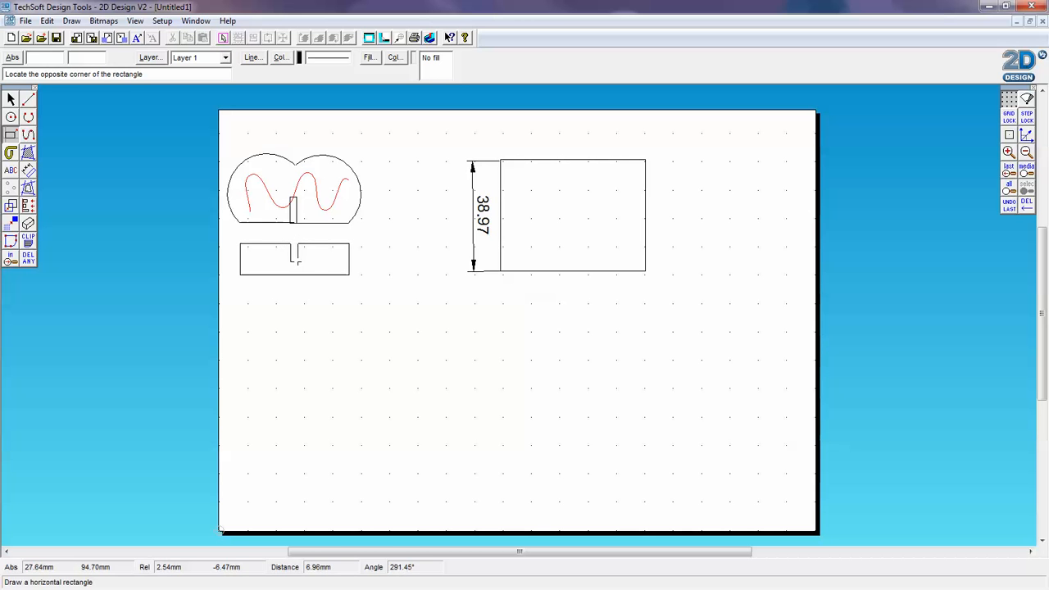
left_click(298, 262)
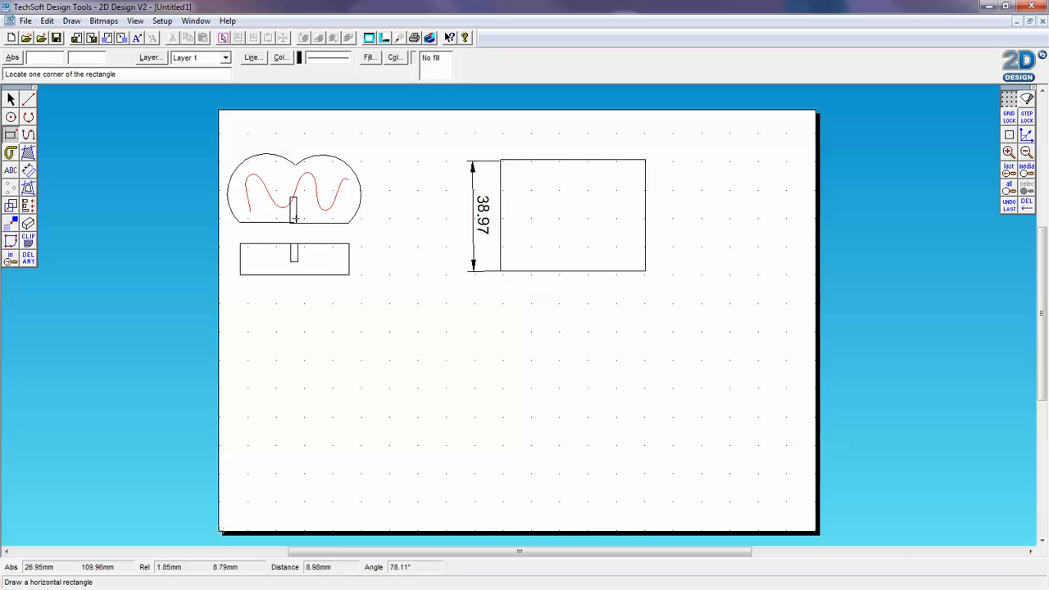